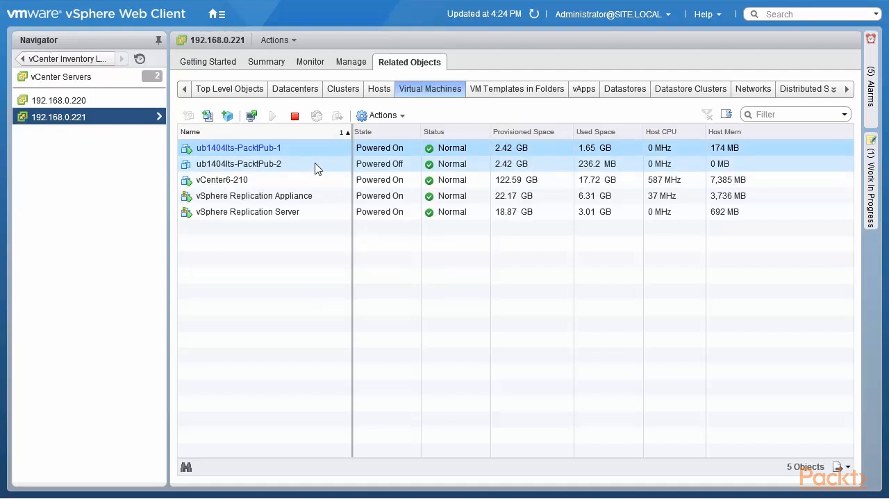
Step: Start deploying an OVF template from the local file vSphere-Data-Protection-6.1.2.ova in the Download folder
left_click(227, 118)
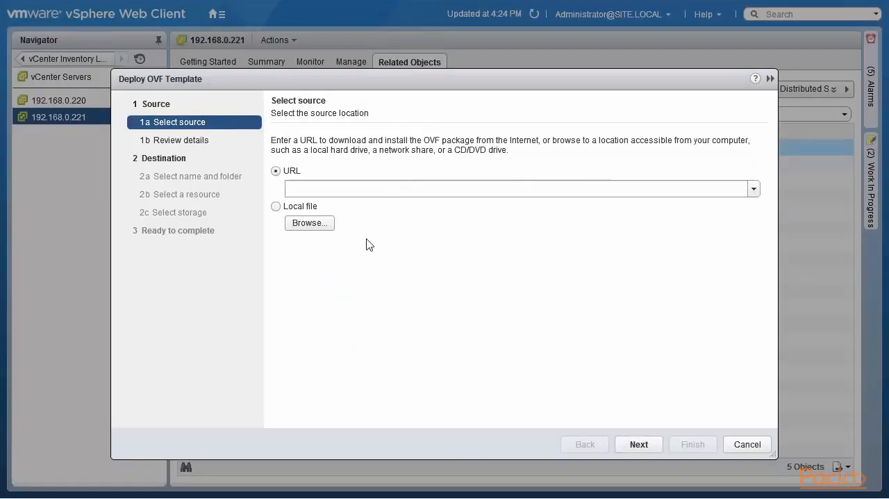
left_click(319, 225)
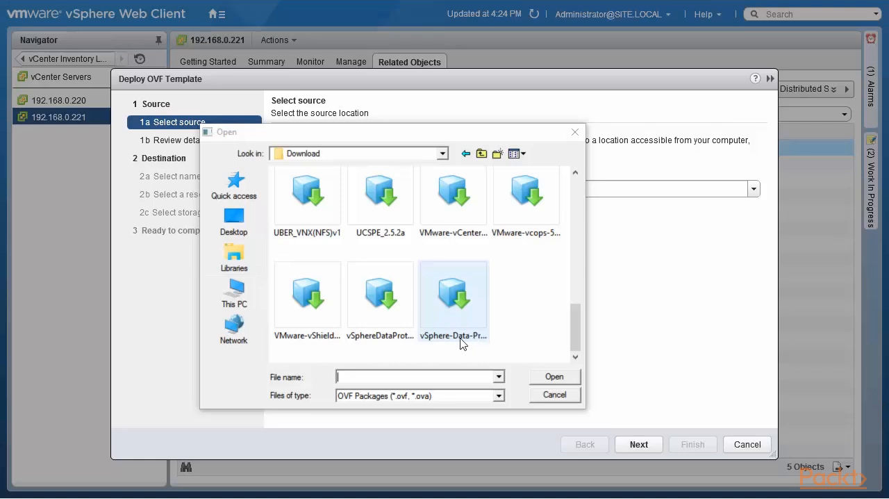
left_click(460, 339)
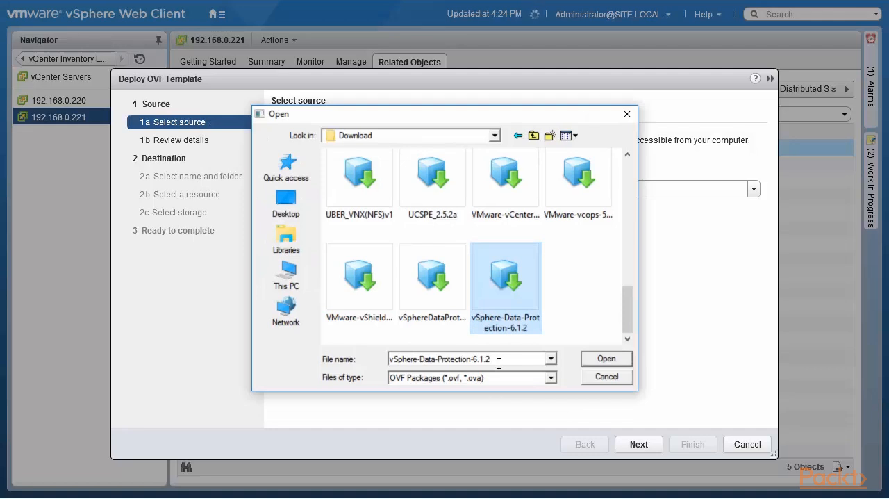
left_click(596, 362)
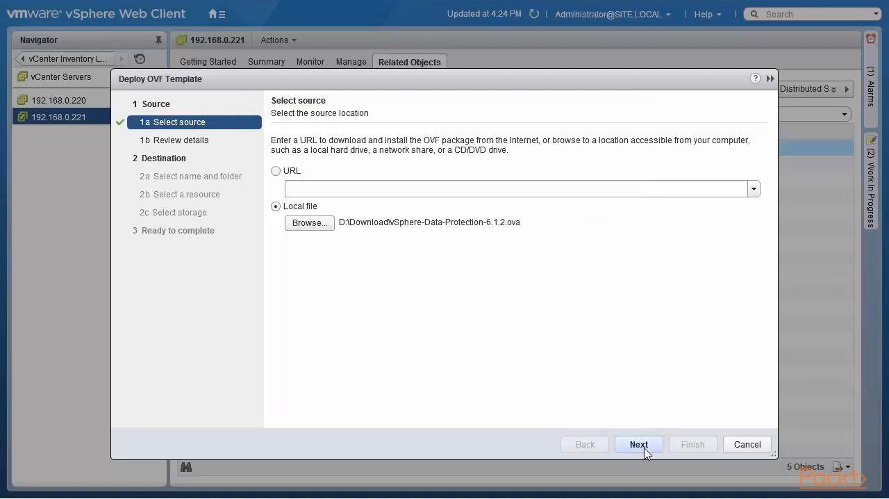
left_click(640, 444)
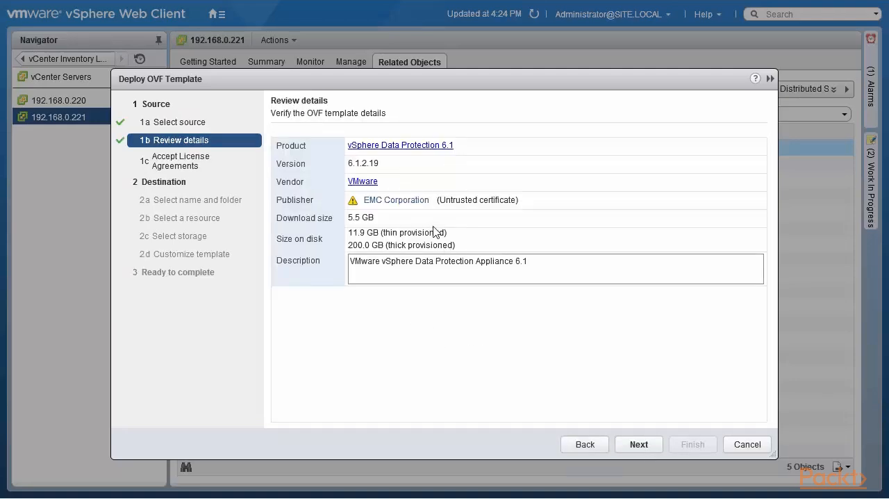
Step: Proceed past the template details and accept the VMware end user license agreement
left_click(638, 446)
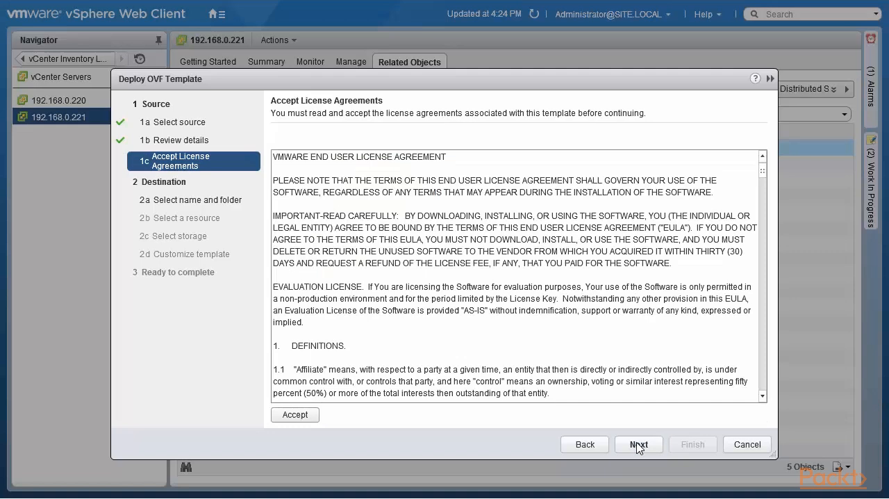
left_click(302, 415)
left_click(640, 448)
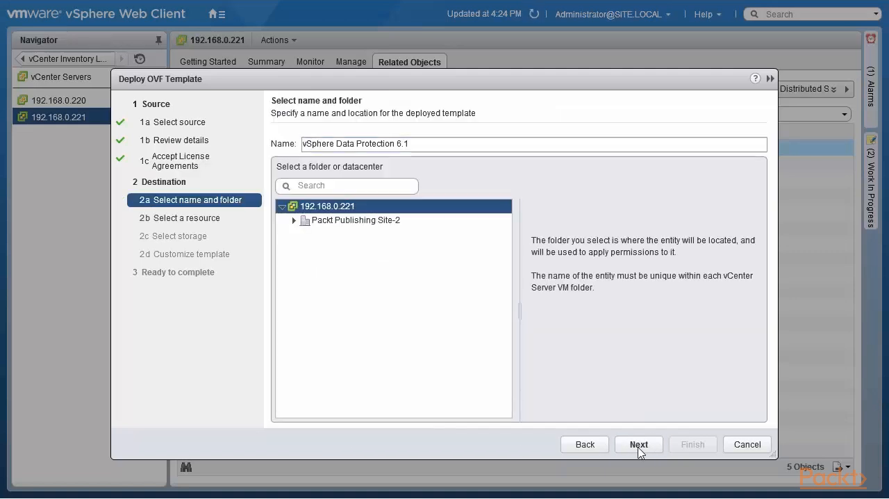
Step: Choose the Packt Publishing Site-2 datacenter as the deployment location and host 192.168.0.210 as the resource
left_click(294, 221)
left_click(333, 220)
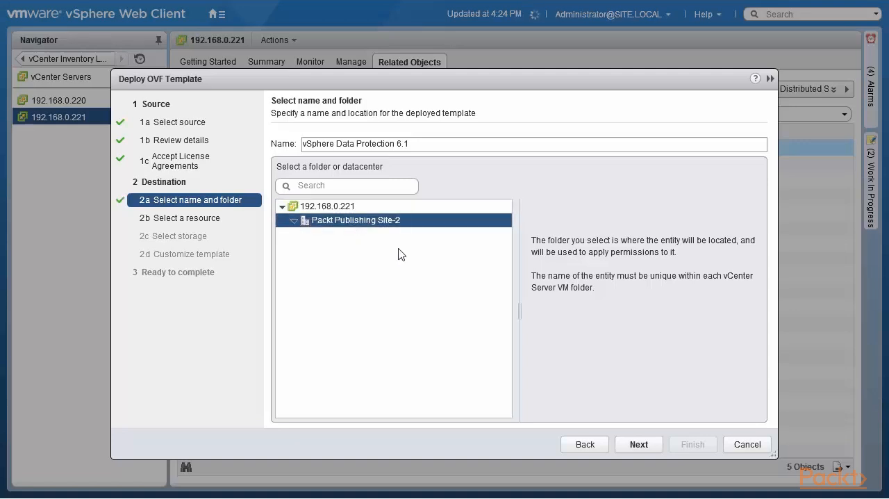
left_click(636, 448)
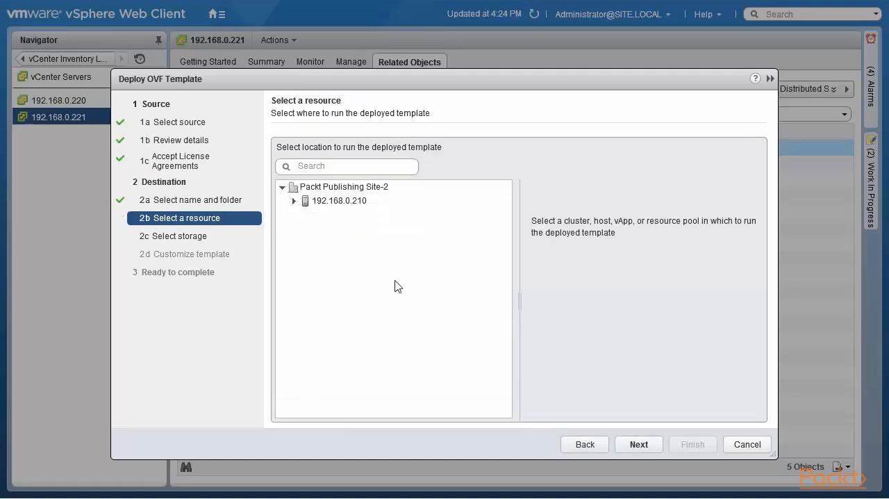
left_click(351, 204)
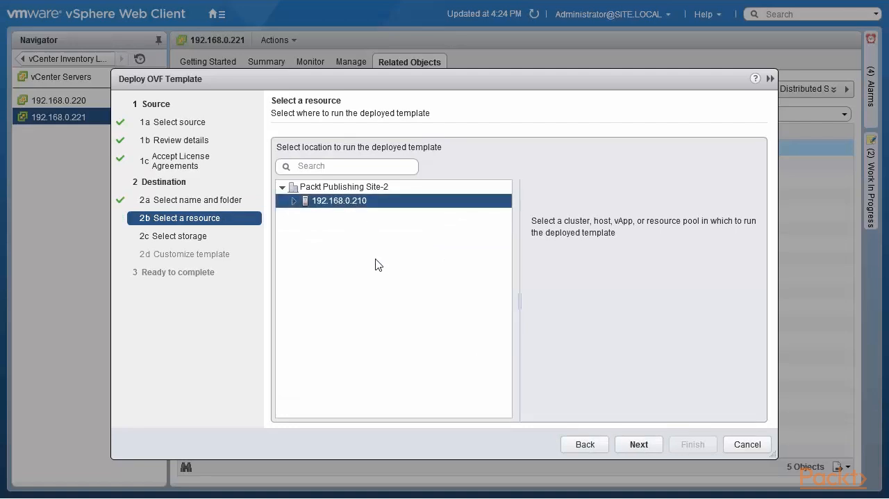
left_click(641, 446)
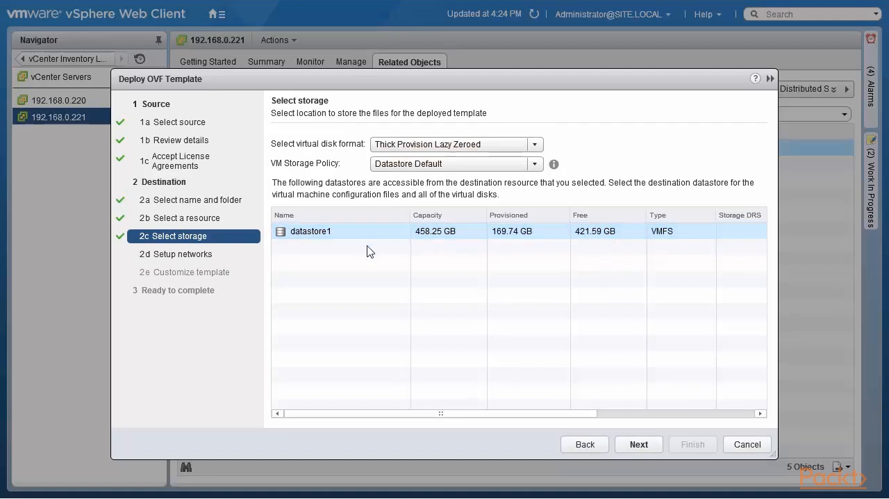
Step: Set the virtual disk format to Thin Provision on datastore1 and keep VM Network as the destination network
left_click(638, 446)
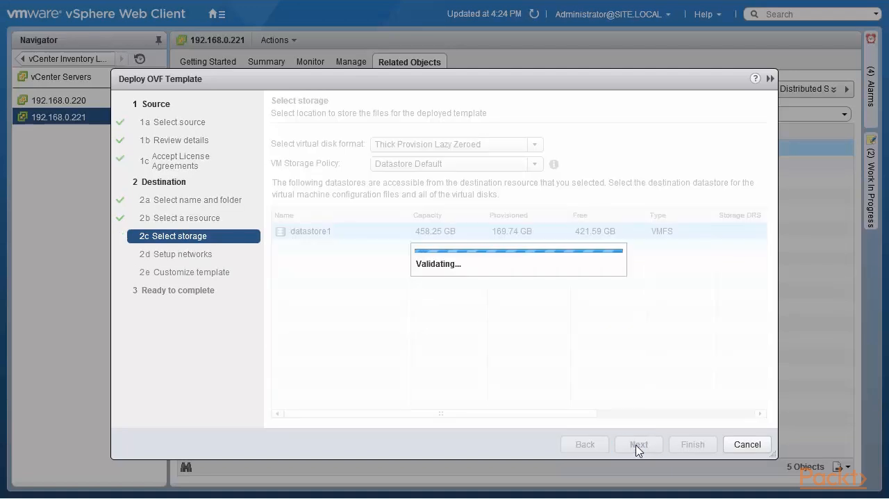
left_click(586, 448)
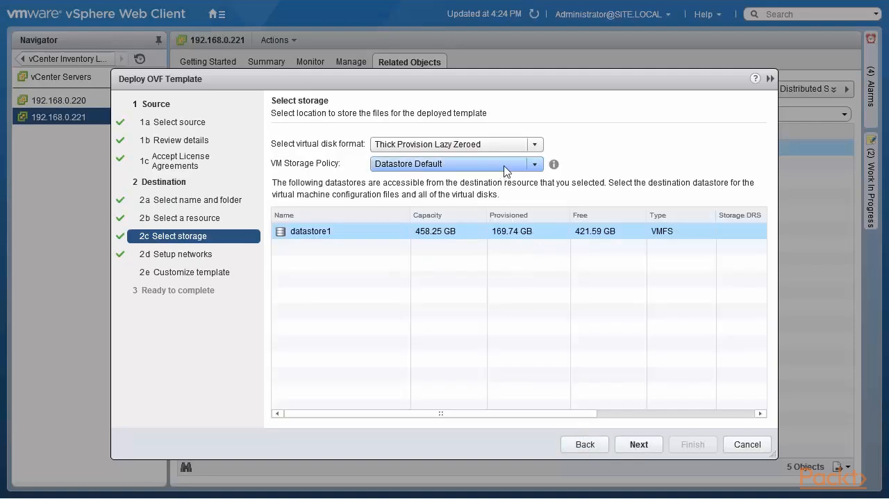
left_click(534, 144)
left_click(471, 194)
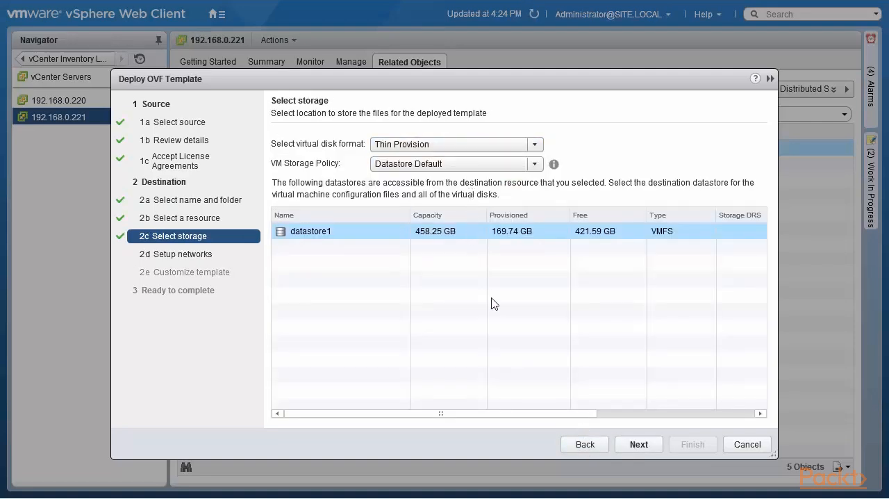
left_click(638, 450)
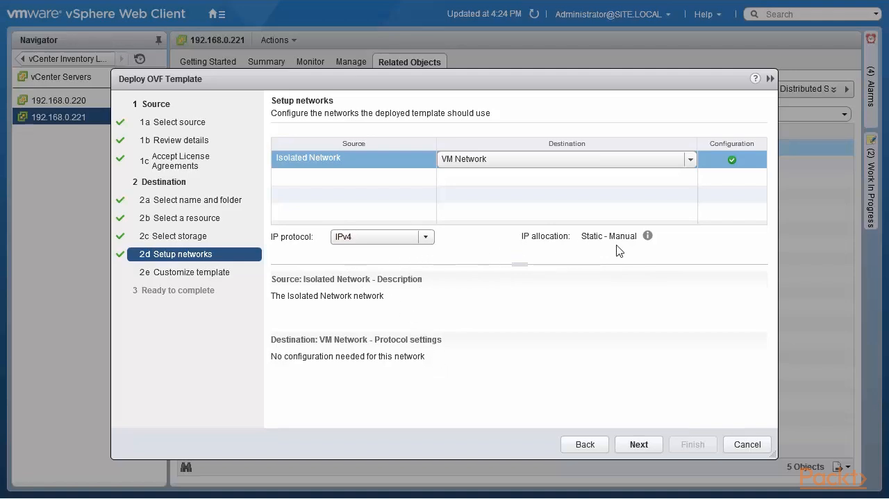
left_click(637, 445)
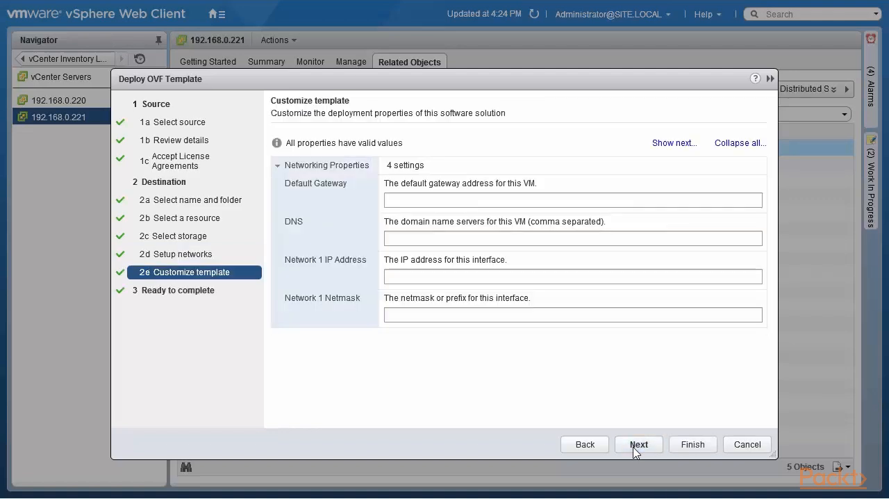
Step: Set the template's default gateway to 192.168.0.1 and its DNS servers to 192.168.0.1,192.168.0.222,8.8.8.8
left_click(507, 200)
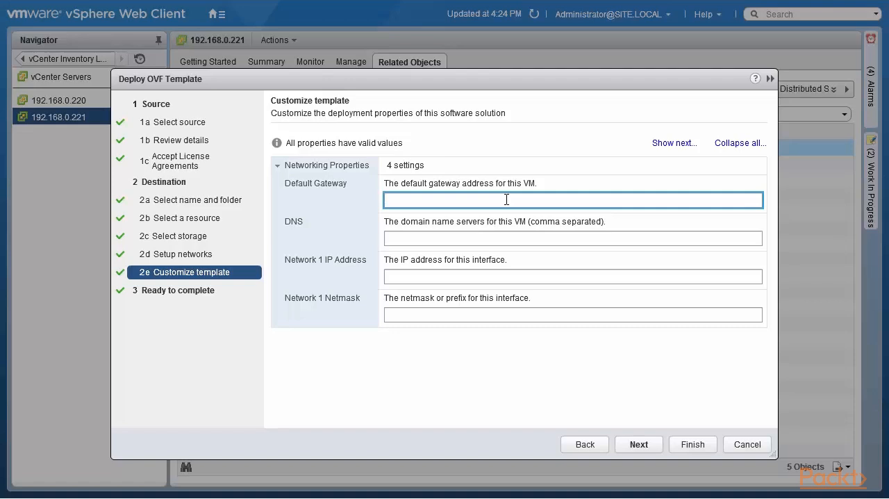
type("192.168.0.1")
left_click(493, 239)
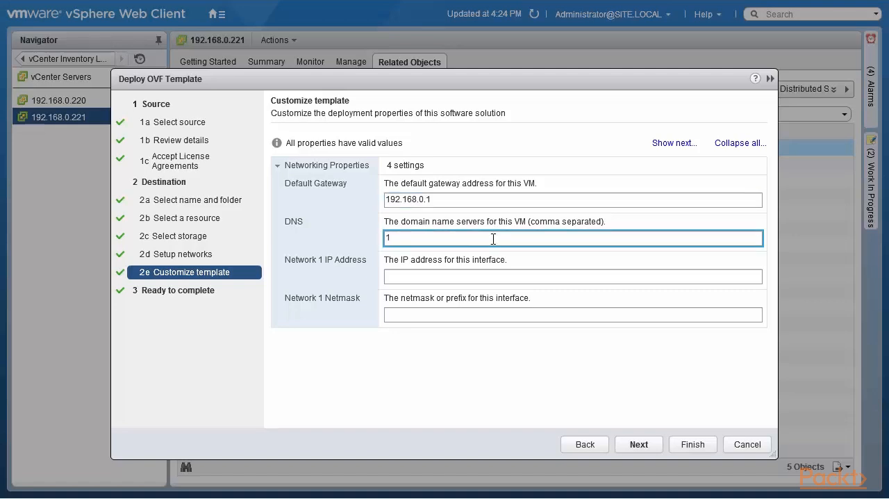
type("192.168.0.1,192.168.0.222,8.8.8.8")
Step: Set the Network 1 IP address to 192.168.0.61 and netmask to 255.255.255.0, and proceed to the settings summary
left_click(497, 282)
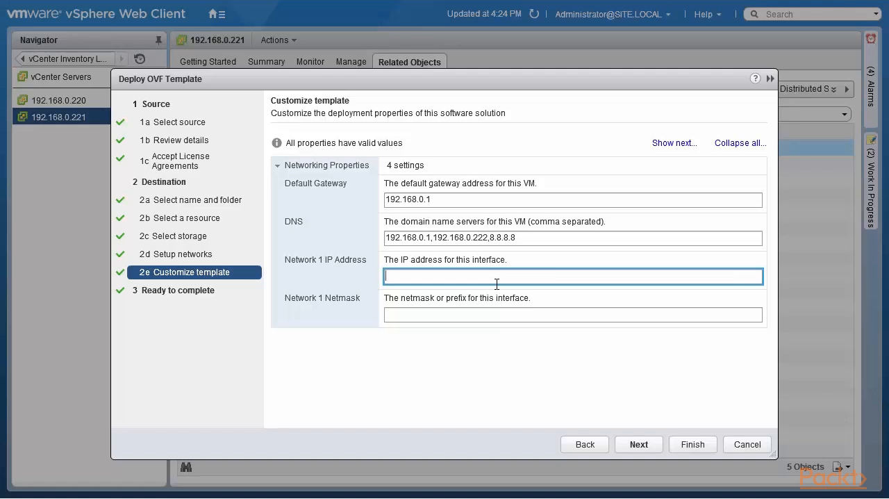
type("192.168.0.61")
left_click(467, 316)
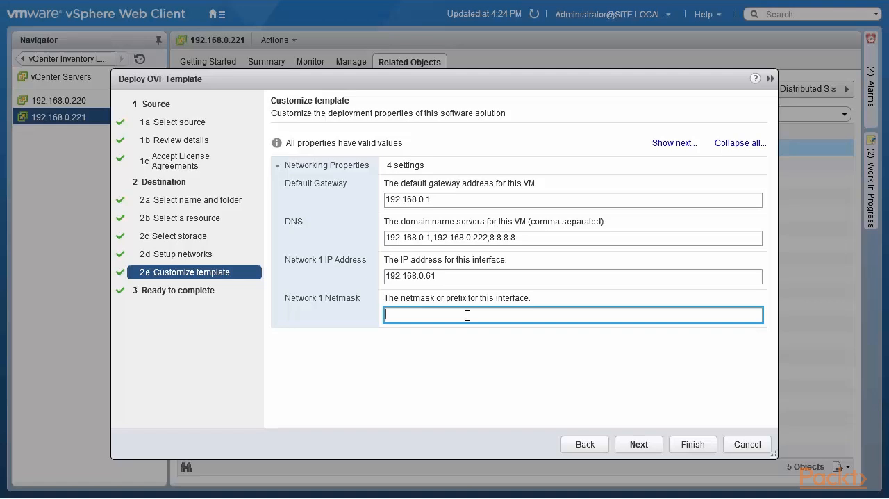
type("255.255.255.0")
left_click(639, 449)
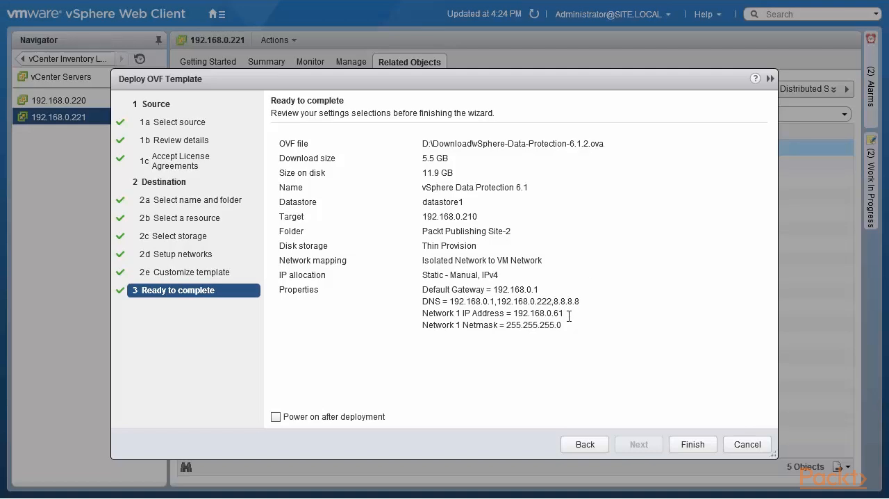
Step: Enable powering on after deployment, finish the deployment, and open the vCenter server's monitoring view
left_click(274, 419)
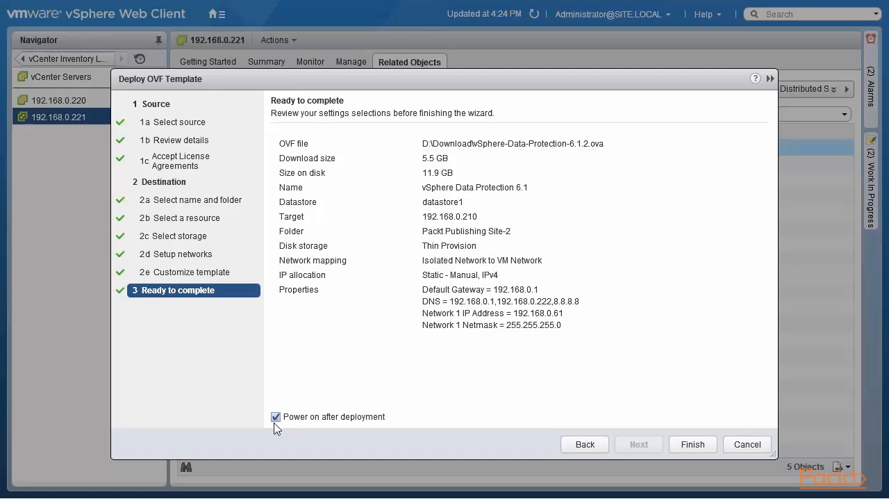
left_click(691, 445)
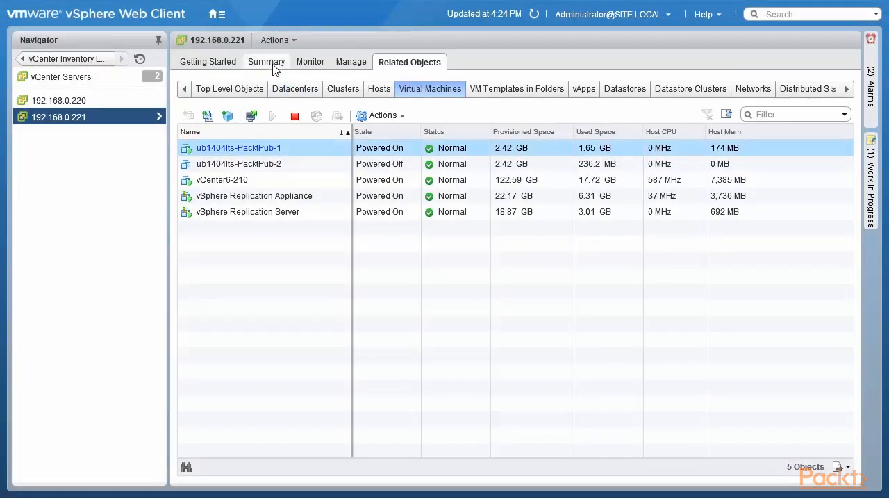
left_click(307, 64)
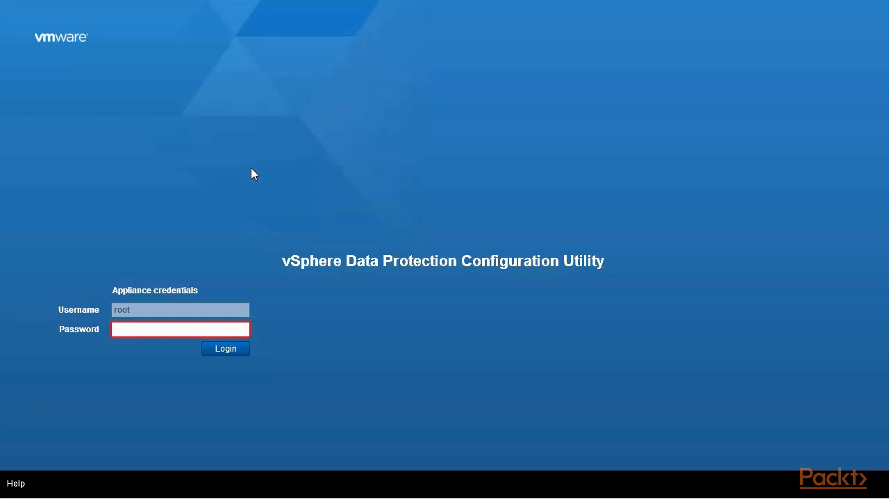
Step: Log in to the vSphere Data Protection Configuration Utility as root with the appliance password
left_click(223, 331)
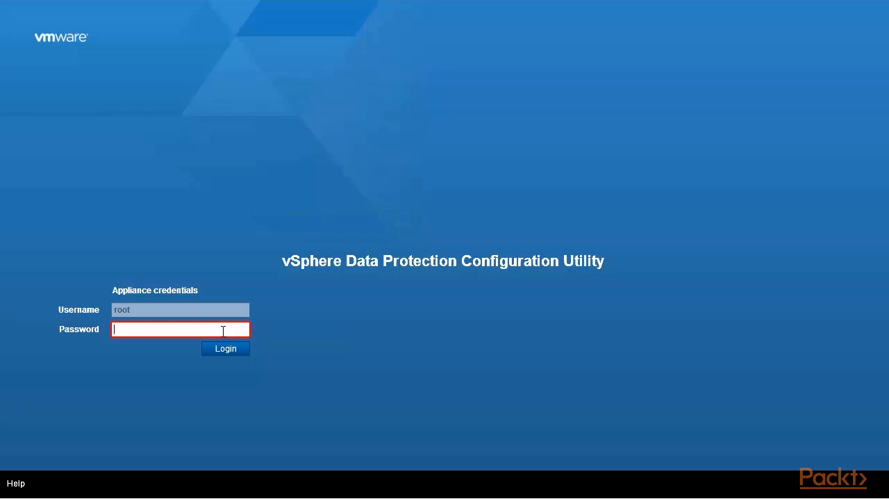
type("changeme")
left_click(225, 348)
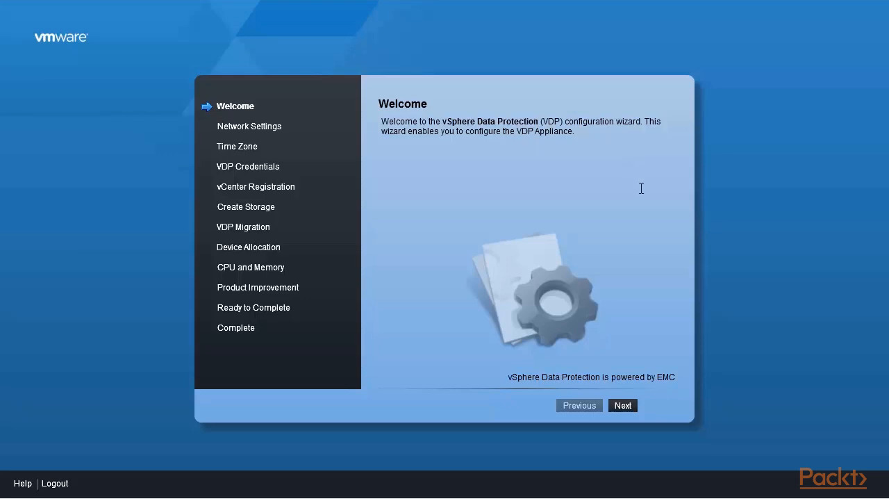
Step: In the appliance's network settings, set the primary DNS to 192.168.0.1 and the secondary DNS to 192.168.0.222
left_click(623, 406)
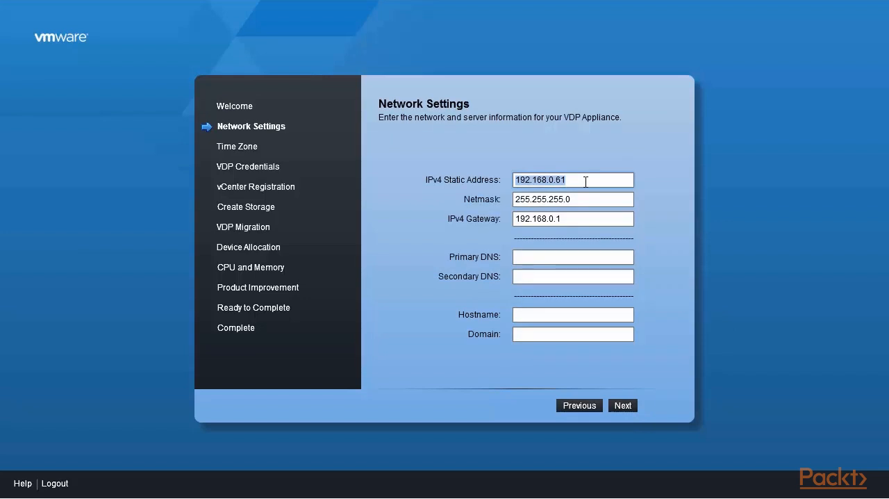
left_click(561, 257)
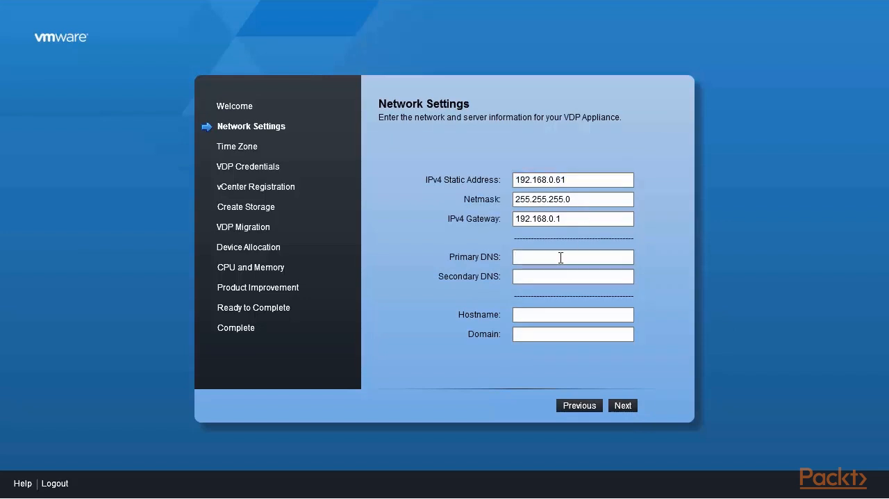
type("192.168.0.1")
left_click(550, 278)
type("192.16")
type("8")
type(".0.222")
Step: Enter hostname vdp-Site-2 and domain site.local, and try to submit the network settings
type("vdp")
type("-Site-2")
left_click(524, 338)
type("sit")
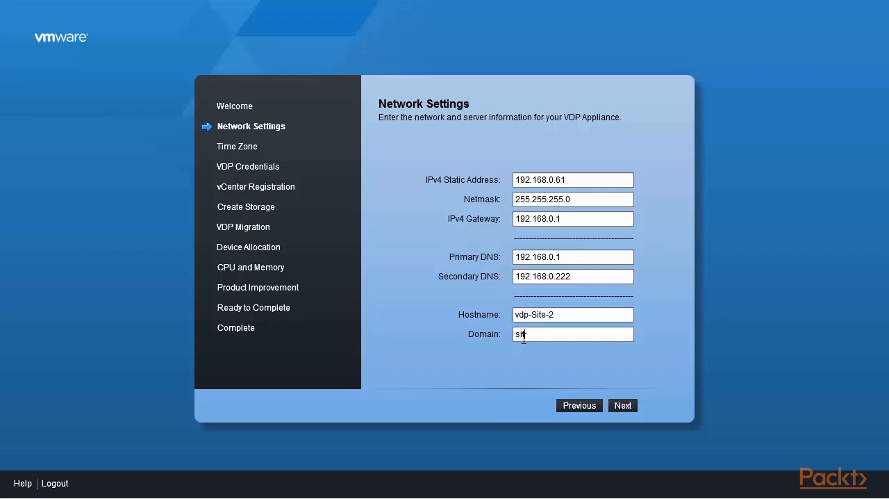
type("e.local")
left_click(624, 405)
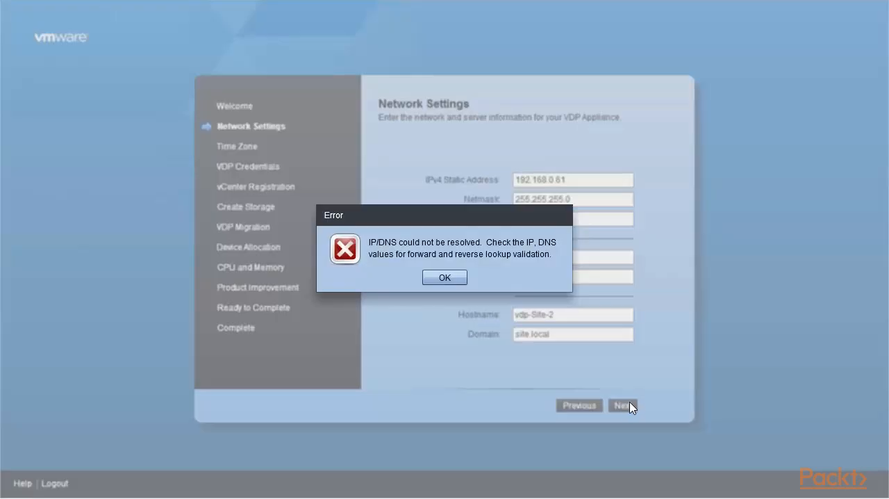
left_click(440, 278)
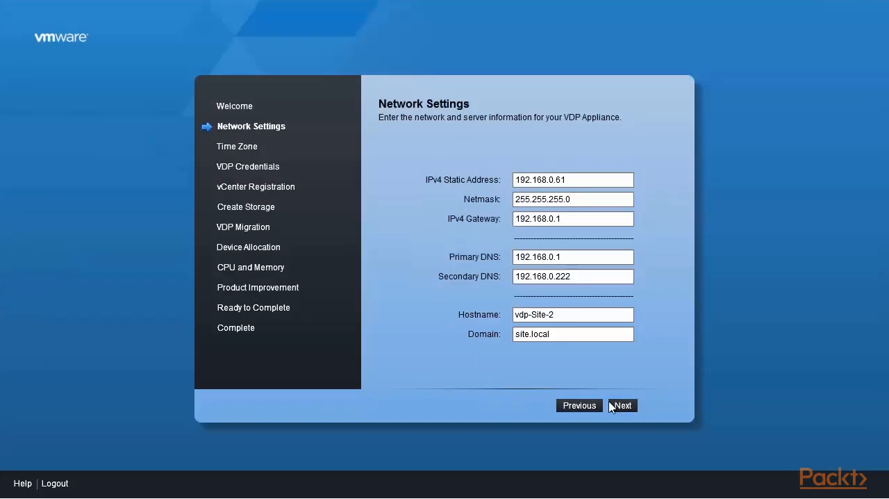
Step: Delete the trailing characters of the appliance hostname and proceed to the time zone settings
left_click(563, 317)
key("shift+Left")
key("shift+Left")
key("shift+Left")
key("shift+Left")
key("shift+Left")
key("BackSpace")
key("BackSpace")
key("BackSpace")
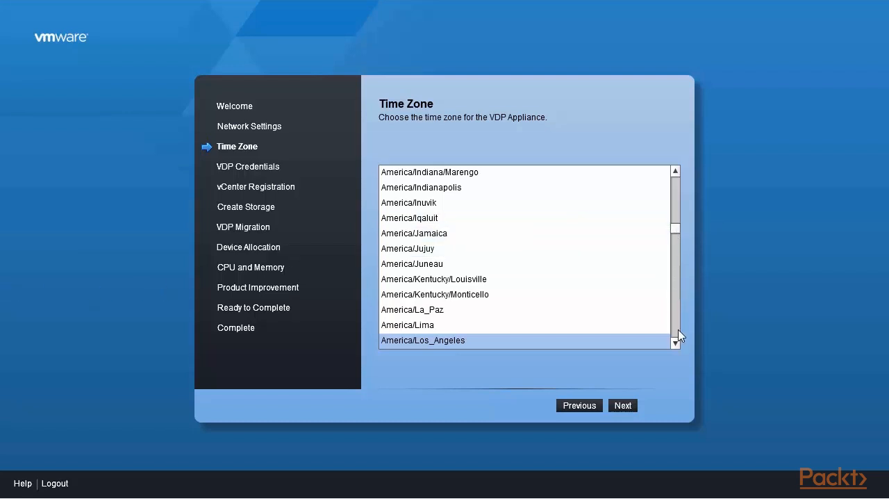
Step: Keep America/Los_Angeles as the VDP appliance's time zone and proceed to the credentials
left_click(675, 343)
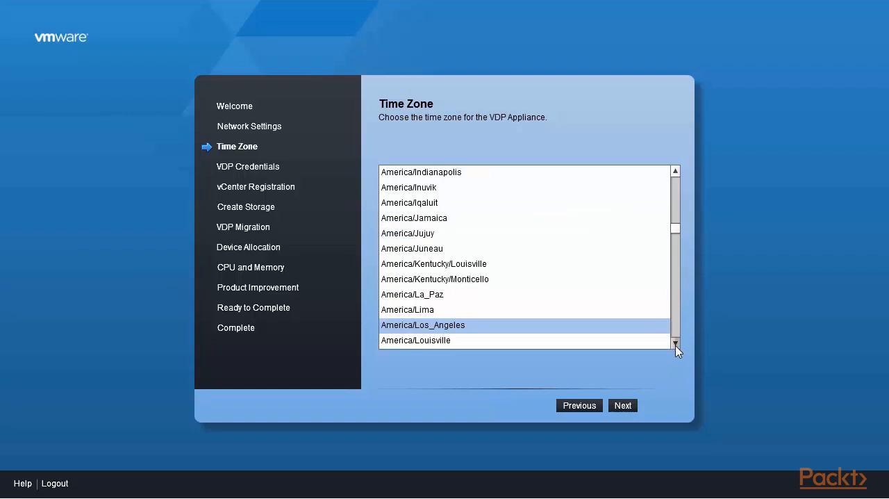
left_click(676, 343)
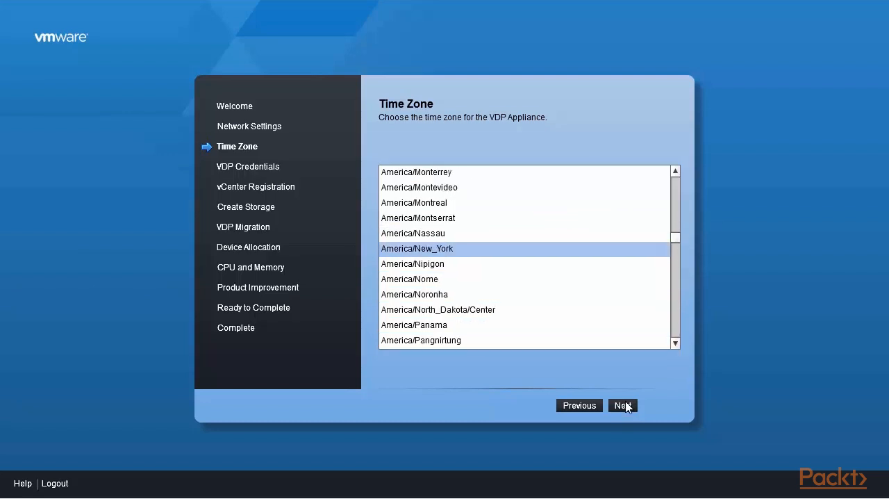
left_click(624, 406)
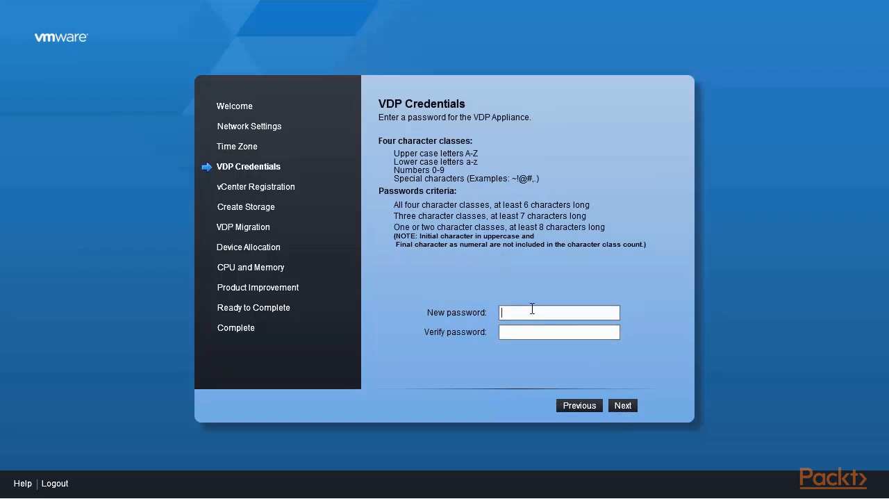
Step: Enter and verify a new password for the VDP appliance and proceed to the vCenter registration
type("********")
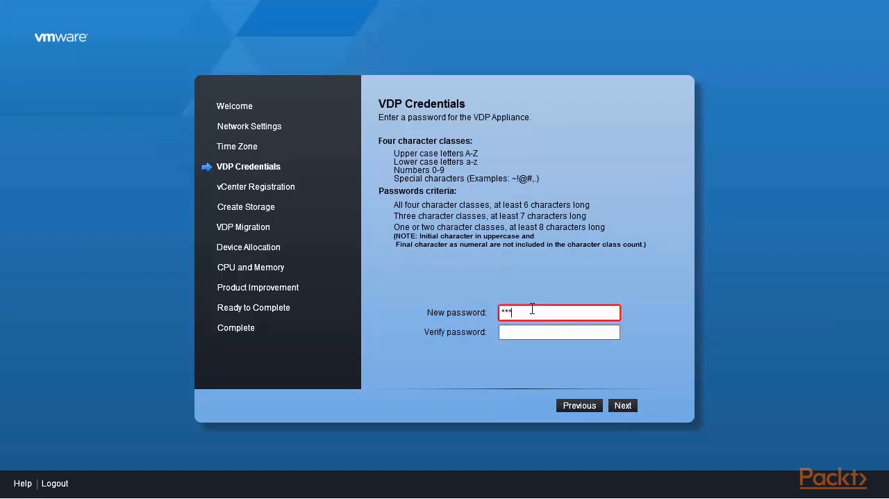
key("Tab")
type("********")
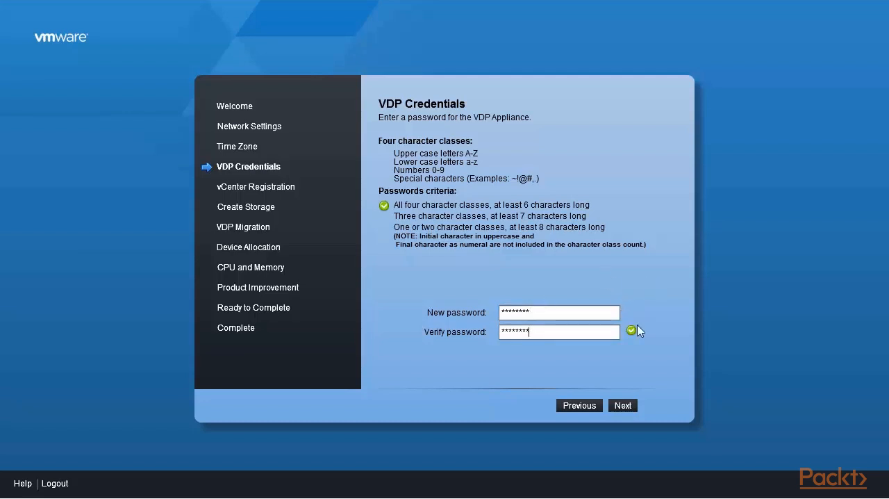
left_click(623, 406)
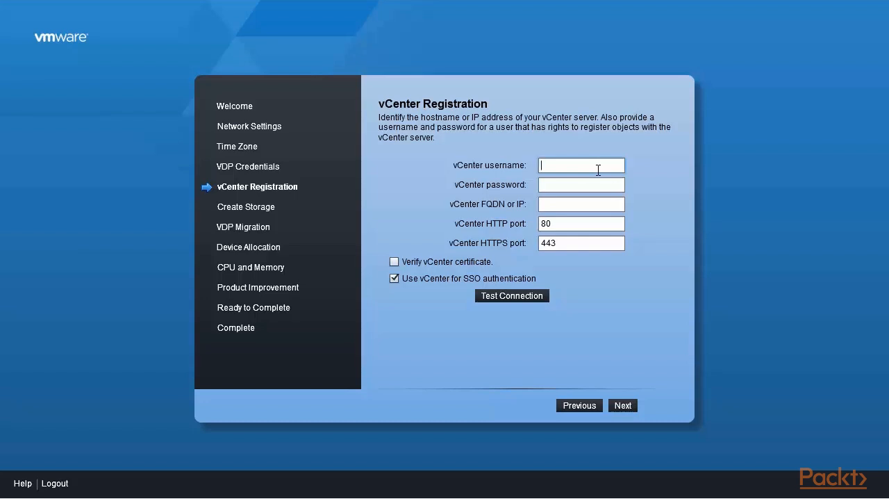
Step: Enter the vCenter administrator username on the site.local domain and the vCenter password
type("administrator@site.local")
key("Tab")
type("********")
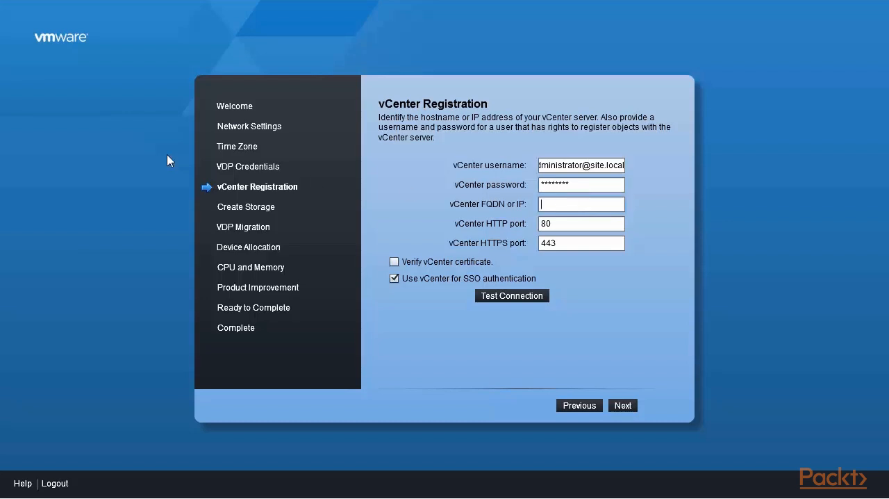
Step: Set the vCenter address to 192.168.0.221, test the connection, and proceed to the storage settings
type("192.168")
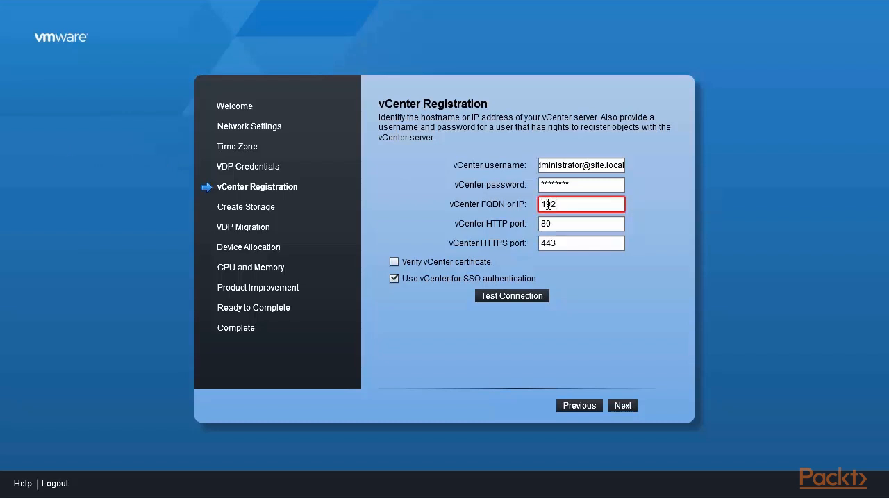
type(".0.221")
left_click(515, 301)
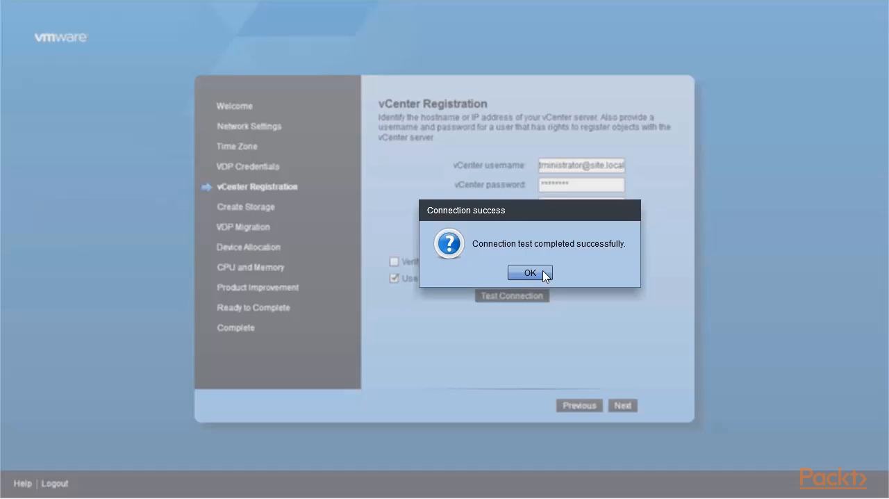
left_click(530, 273)
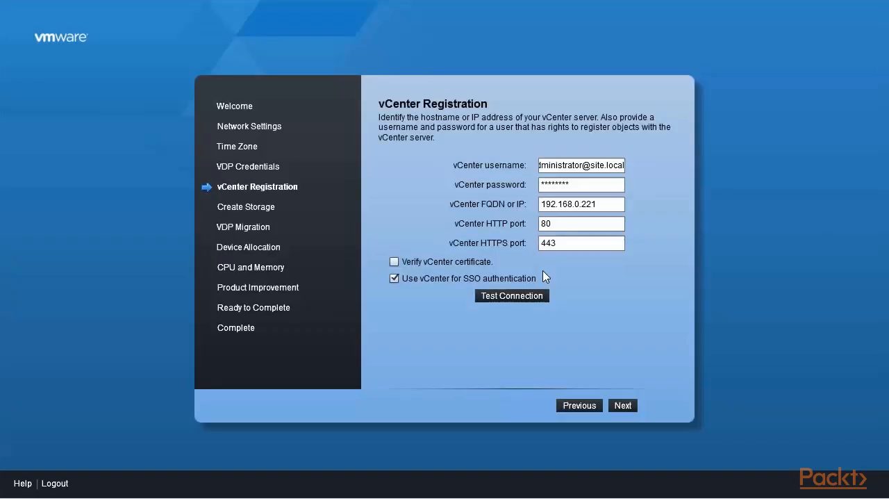
left_click(623, 406)
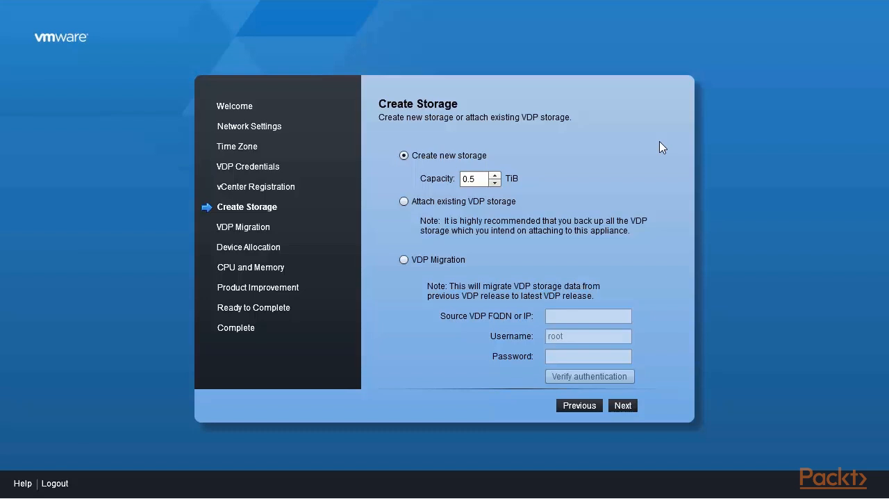
Step: Choose to create new storage with a capacity of 0.5 TiB and proceed to the device allocation
left_click(494, 175)
left_click(494, 175)
left_click(494, 176)
left_click(494, 176)
left_click(494, 176)
left_click(494, 182)
left_click(494, 183)
left_click(494, 182)
left_click(494, 183)
left_click(494, 183)
left_click(624, 407)
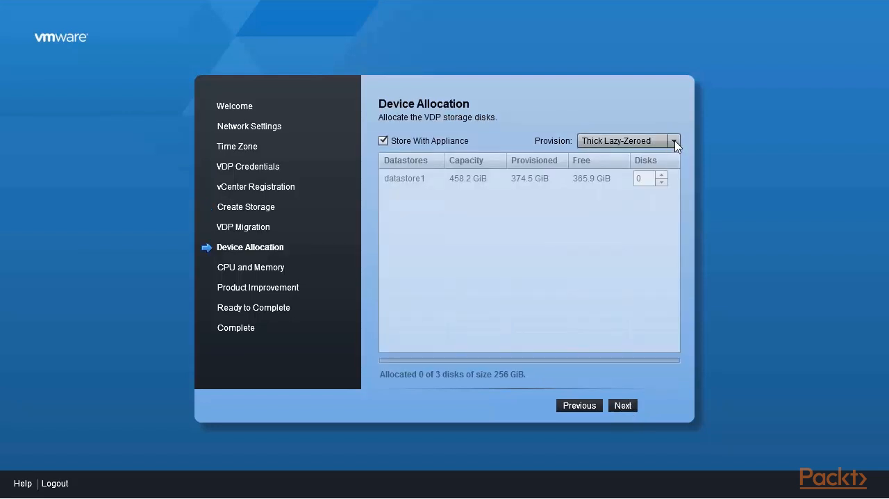
Step: Allocate three Thin-provisioned disks to datastore1 instead of storing them with the appliance, and proceed to the CPU and memory settings
left_click(673, 142)
left_click(619, 187)
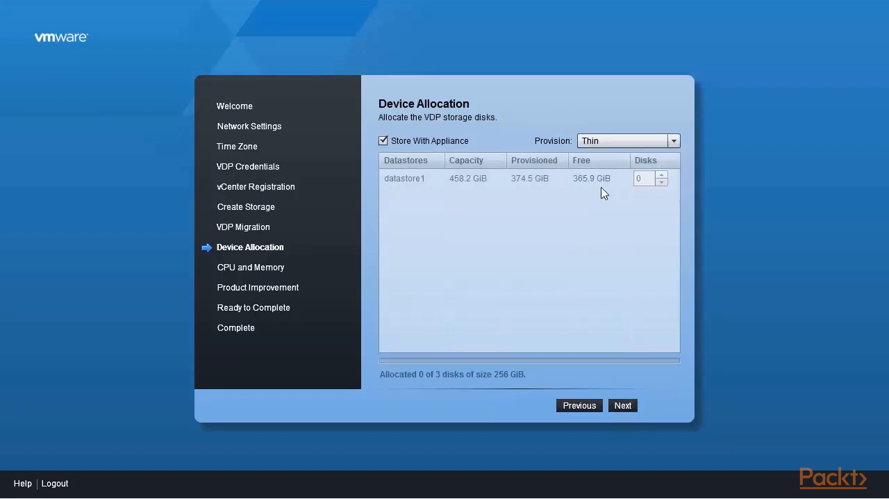
left_click(395, 143)
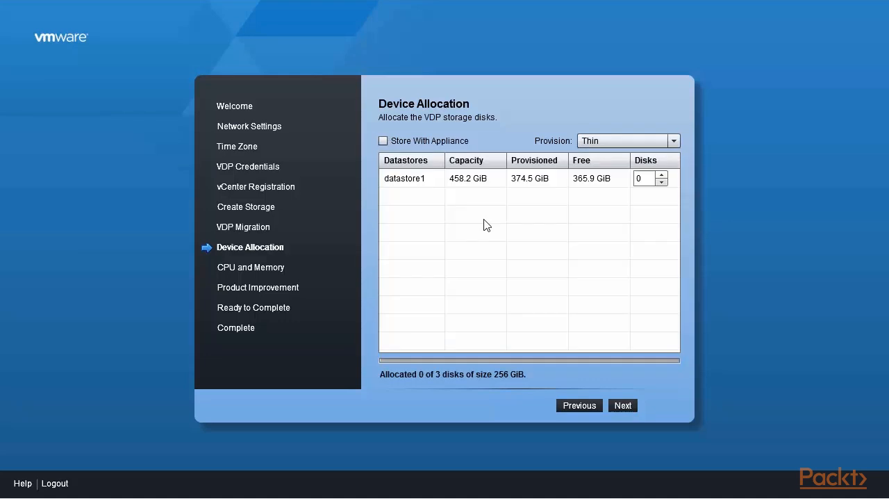
left_click(662, 175)
left_click(662, 175)
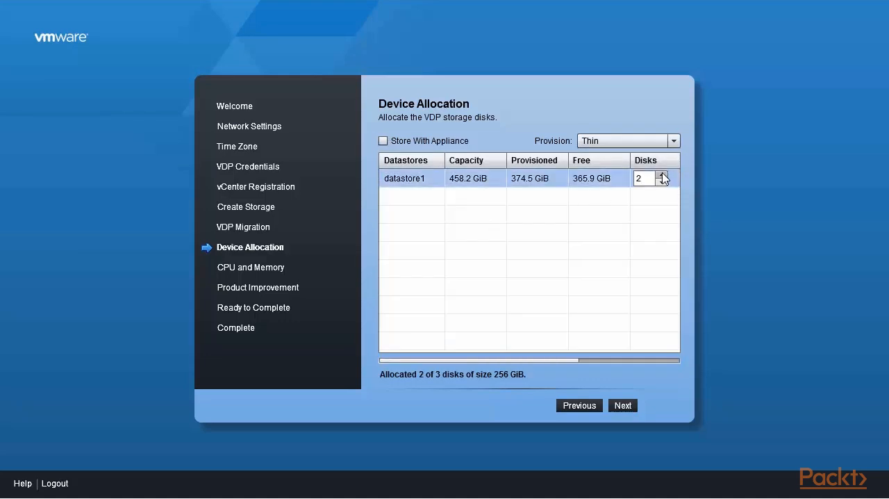
left_click(662, 176)
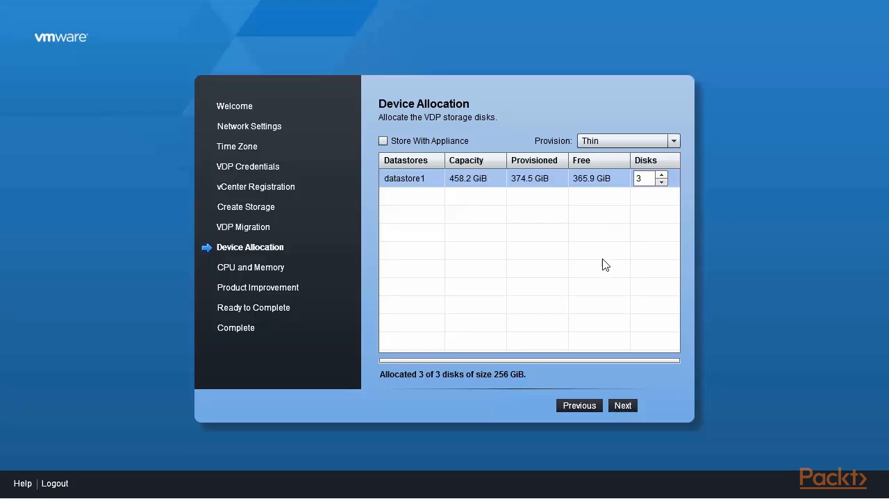
left_click(618, 406)
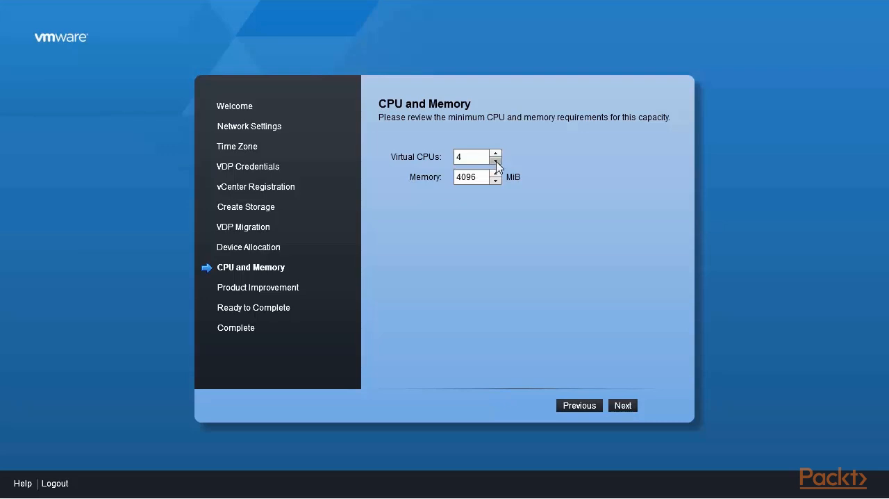
Step: Accept 4 virtual CPUs and 4096 MiB of memory, and leave the Customer Experience Improvement Program disabled
left_click(497, 162)
left_click(624, 407)
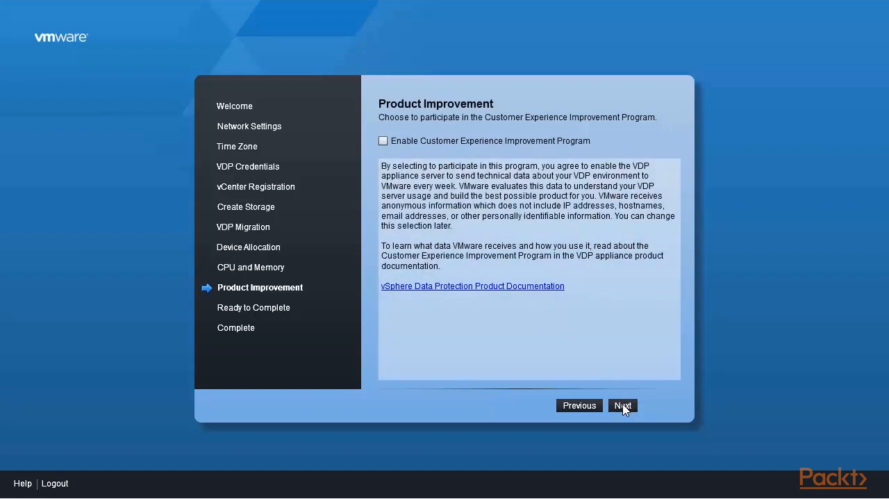
left_click(624, 407)
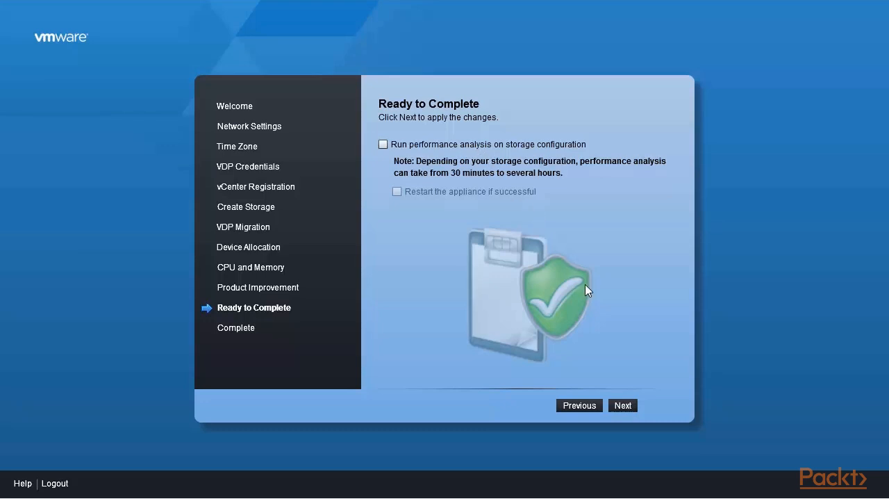
Step: Apply the changes without running the performance analysis and confirm starting the storage configuration
left_click(624, 406)
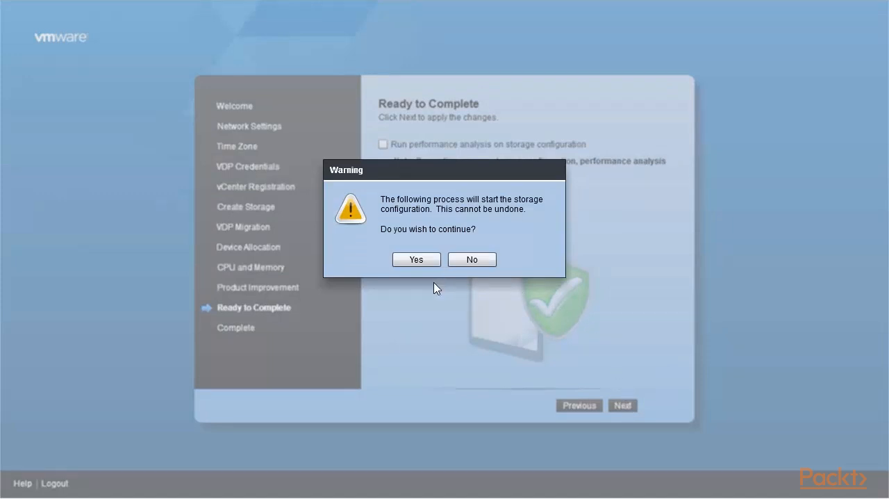
left_click(429, 261)
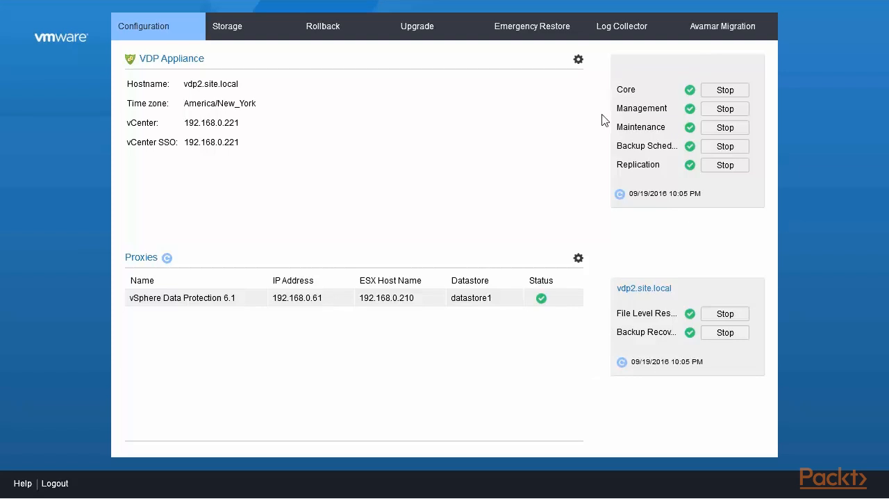
Step: Examine the appliance's storage summary, including its capacity utilization and performance analysis
left_click(228, 34)
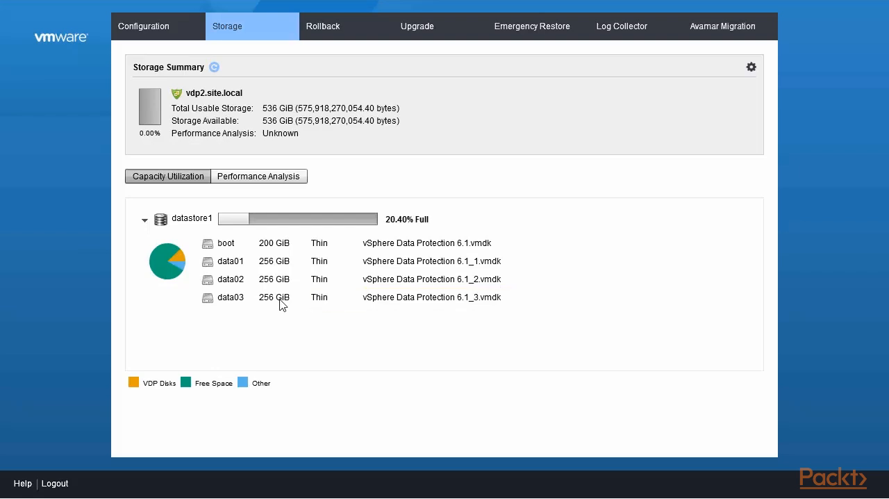
left_click(253, 183)
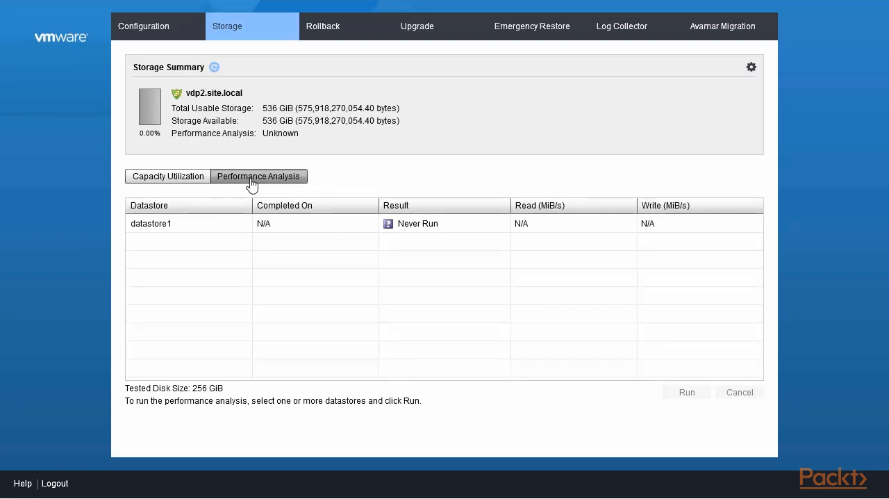
left_click(178, 179)
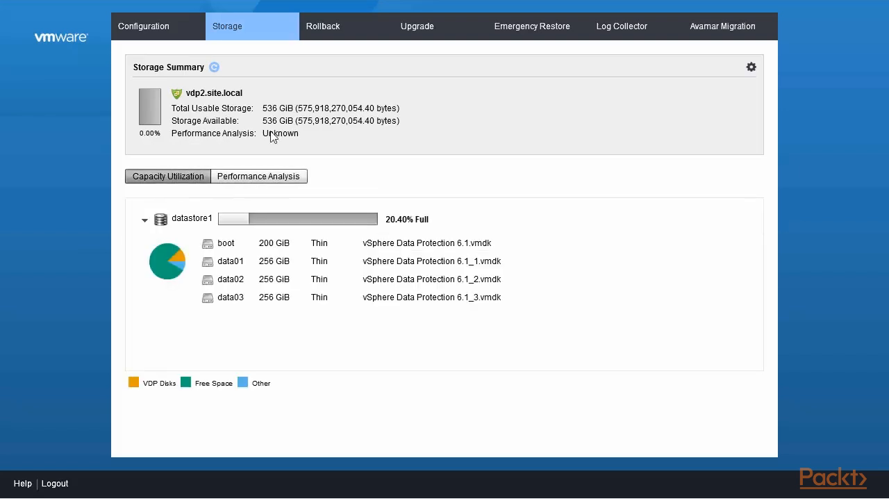
Step: Examine the appliance's rollback checkpoints, upgrade options and emergency restore points
left_click(336, 36)
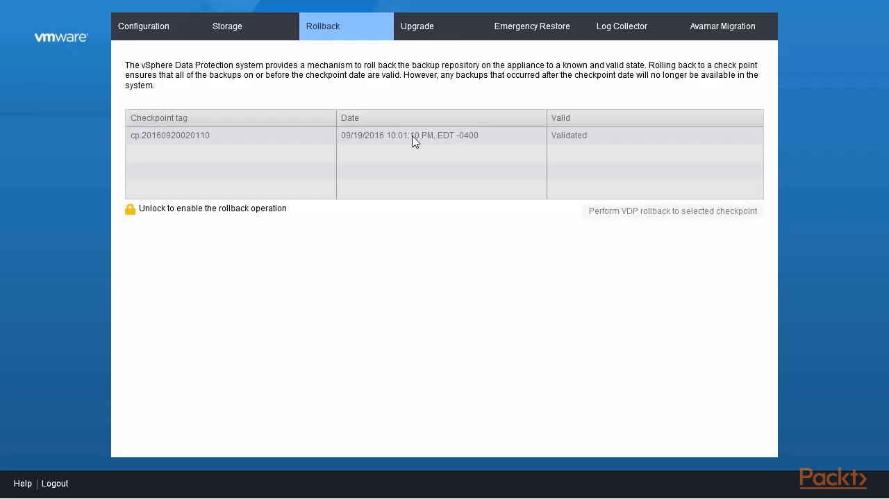
left_click(415, 35)
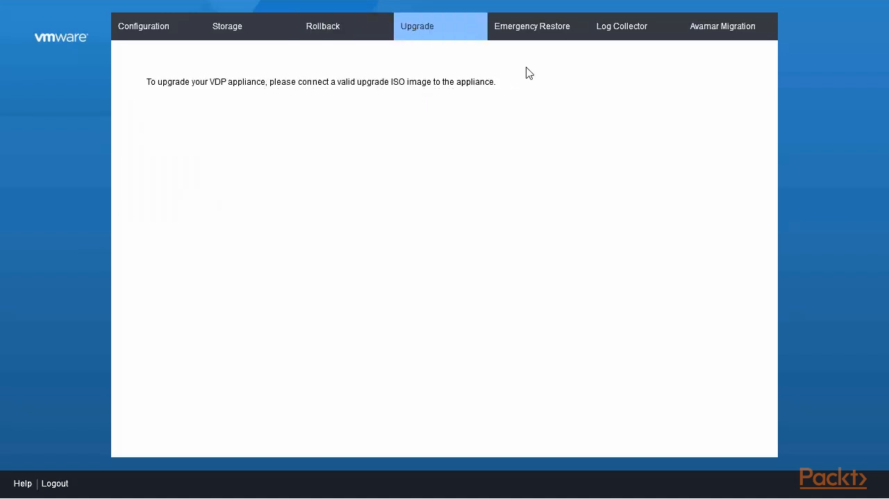
left_click(533, 38)
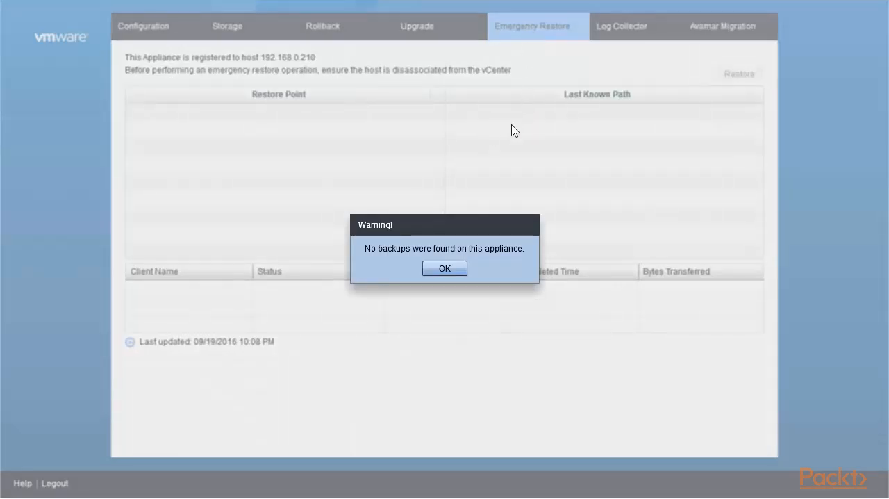
left_click(450, 268)
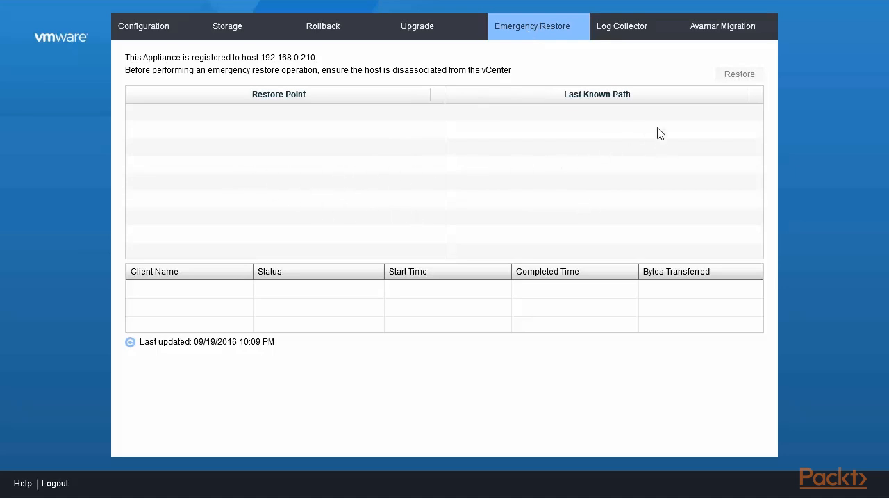
Step: Review the log categories available for collection and the option for migrating backups to EMC Avamar
left_click(625, 34)
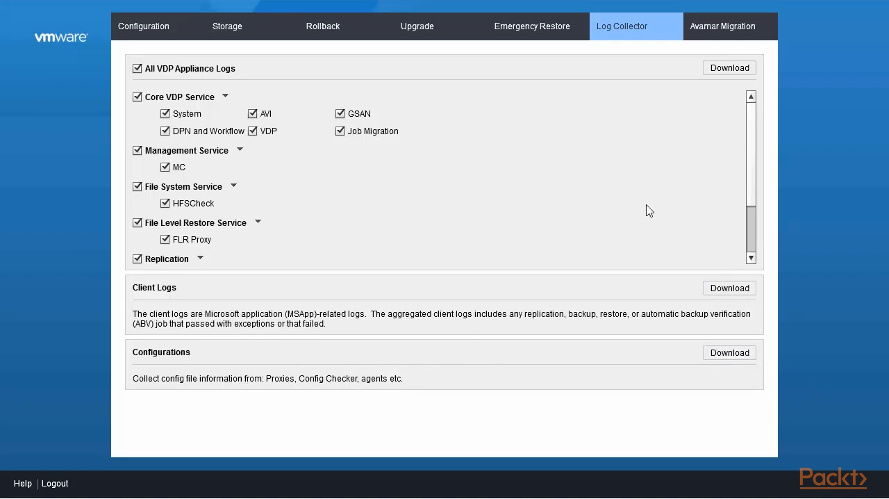
scroll(751, 166, "down", 3)
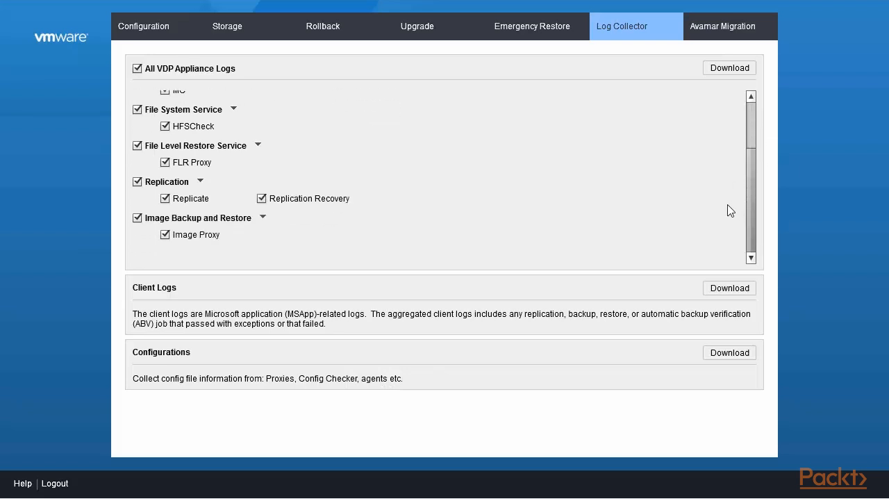
scroll(735, 198, "up", 3)
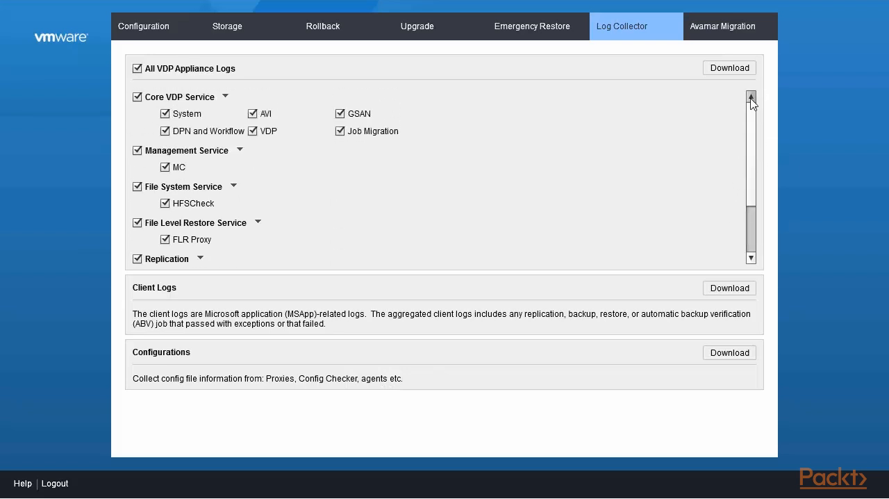
left_click(729, 33)
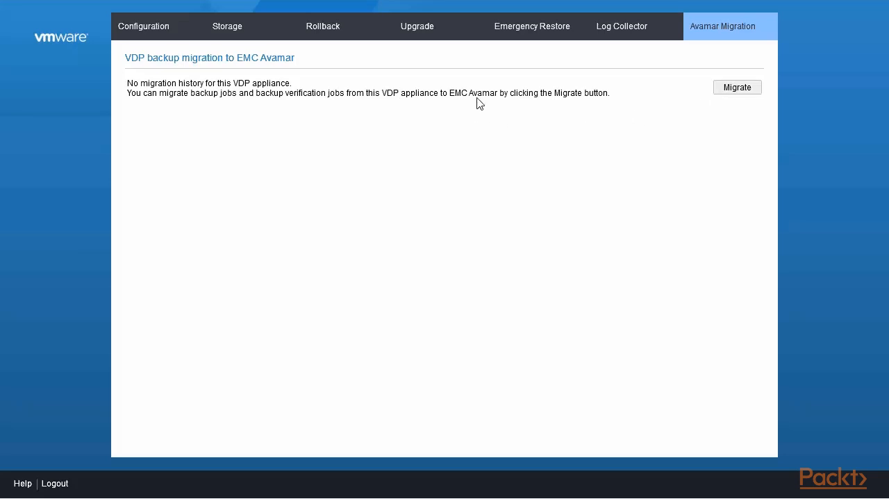
Step: Open the appliance's vCenter registration, acknowledge that vCenter should be reconfigured, and proceed to the vCenter configuration details
left_click(149, 28)
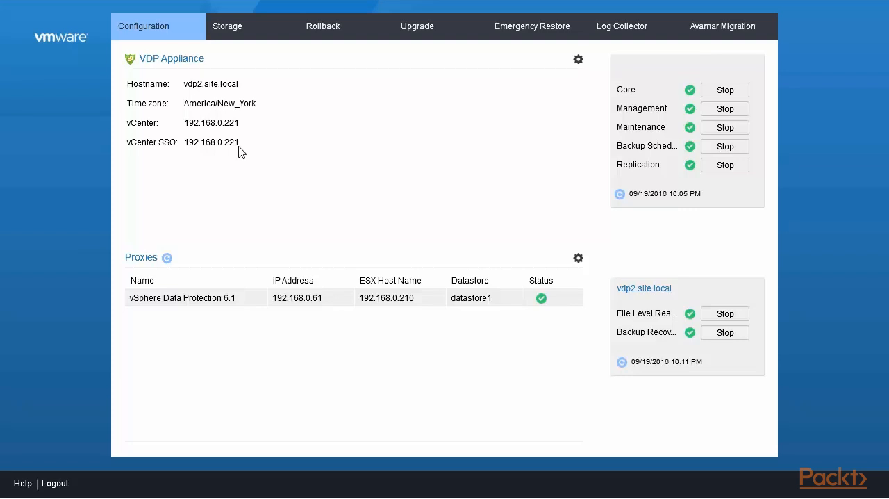
left_click(578, 60)
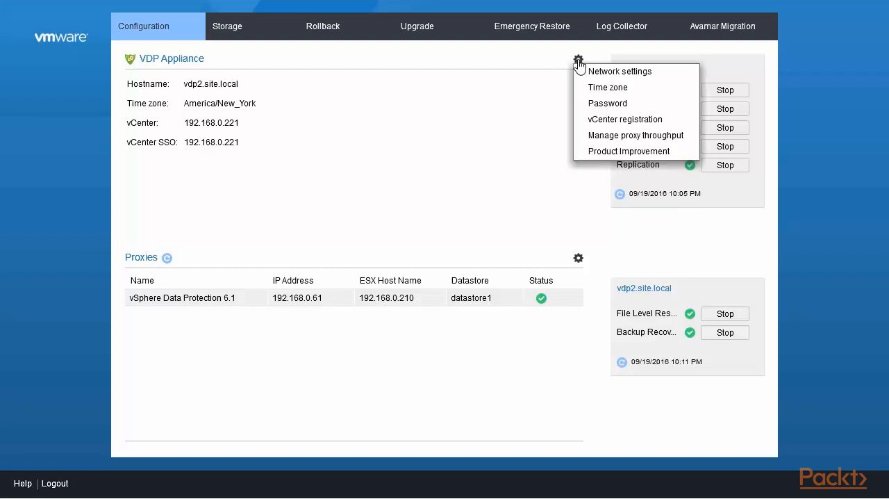
left_click(625, 119)
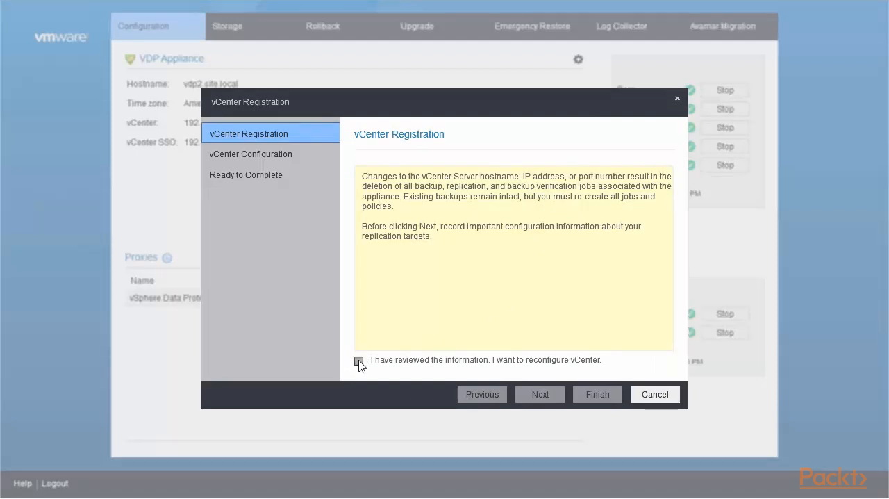
left_click(358, 360)
left_click(539, 394)
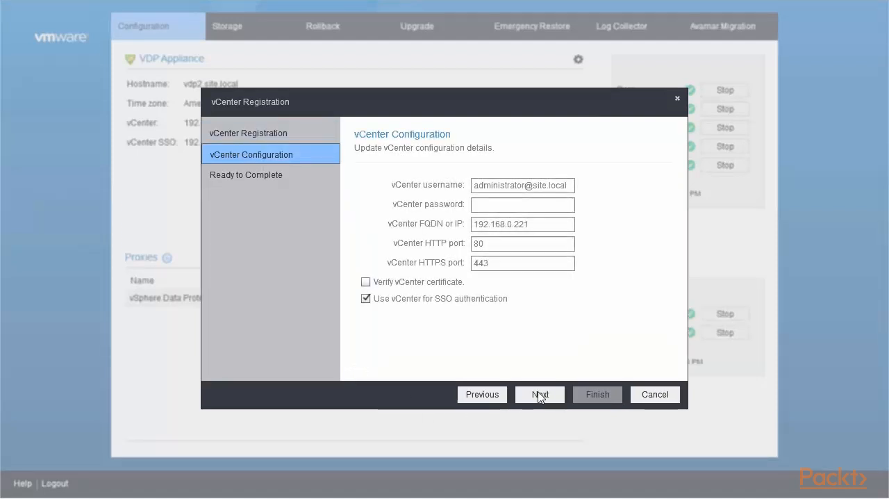
Step: Enter the vCenter password, disable using vCenter for SSO authentication, set the SSO address to 192.168.0.220, and proceed to the final page
left_click(516, 204)
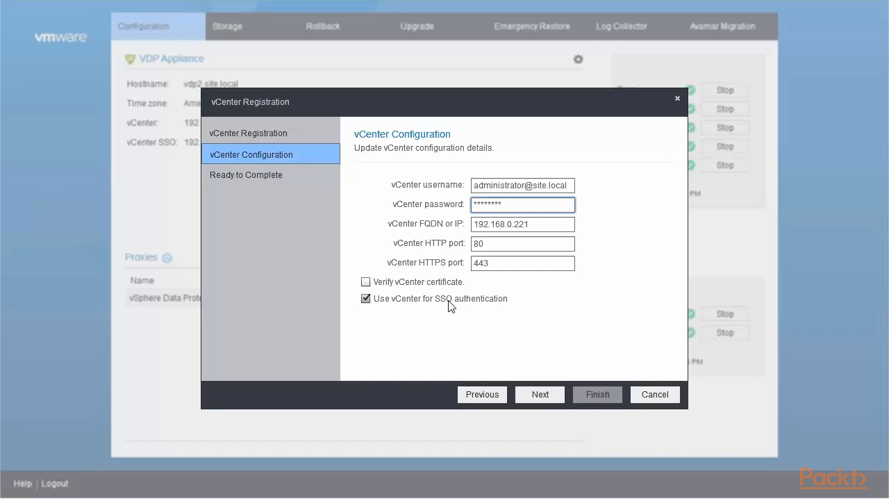
left_click(365, 300)
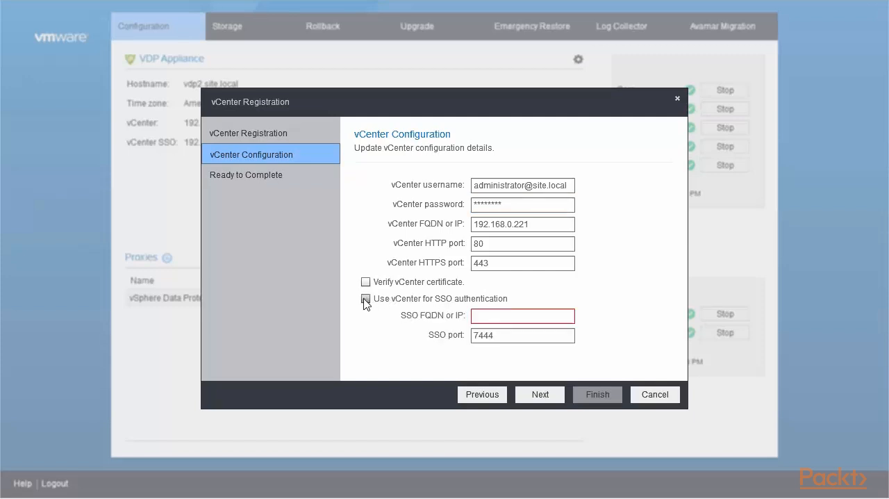
left_click(497, 314)
type("192")
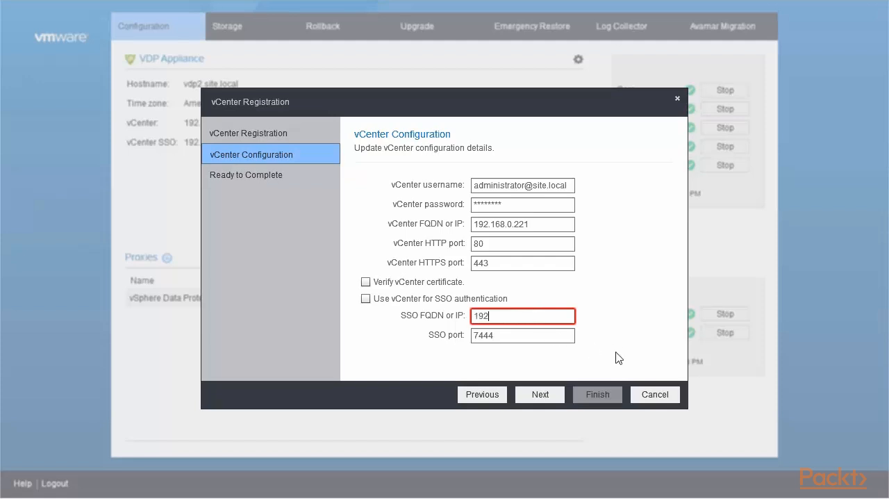
type(".168.0.220")
left_click(534, 398)
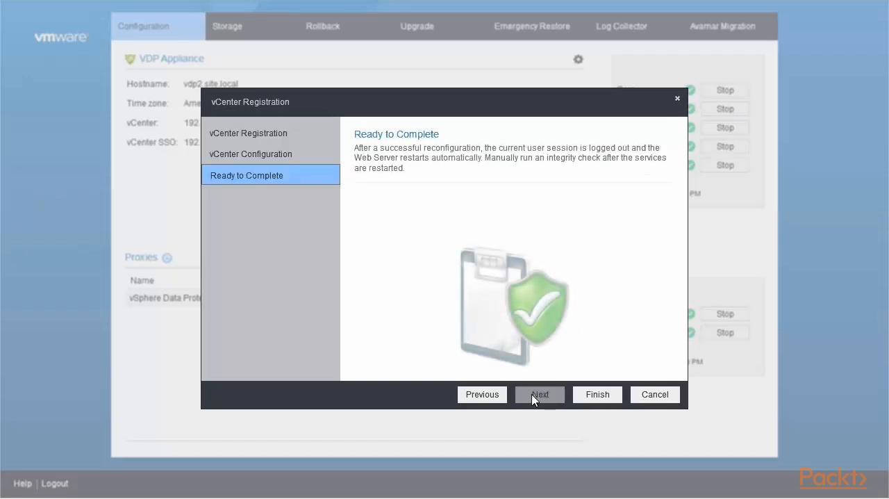
Step: Complete the vCenter reconfiguration, review its progress log, and close the registration wizard
left_click(597, 395)
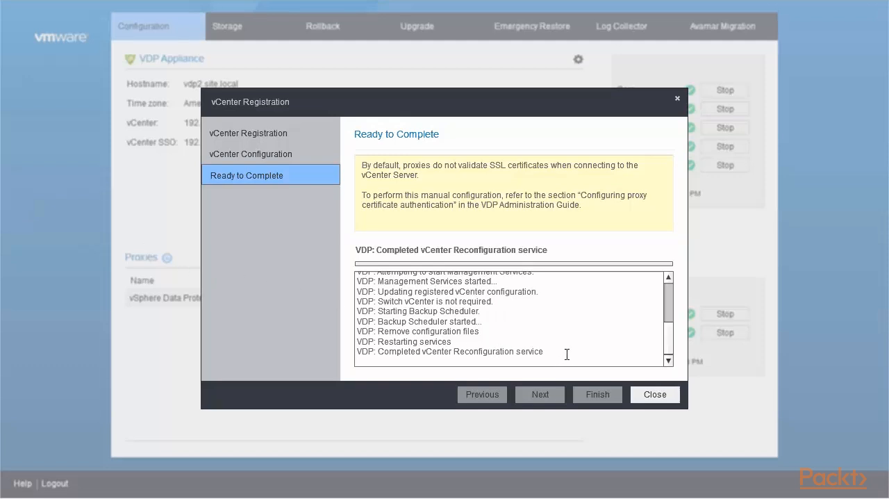
left_click_drag(567, 354, 386, 366)
left_click(657, 399)
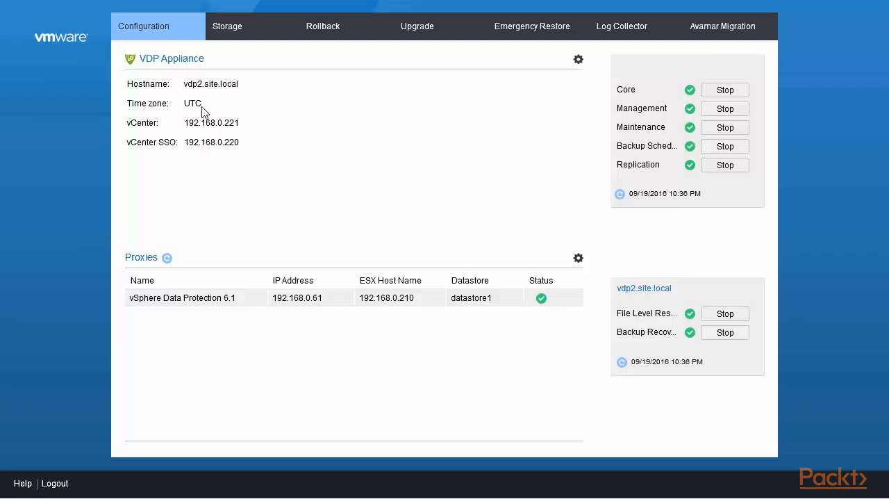
Step: Check the appliance's storage summary and rollback checkpoints, and return to its configuration overview
left_click(235, 35)
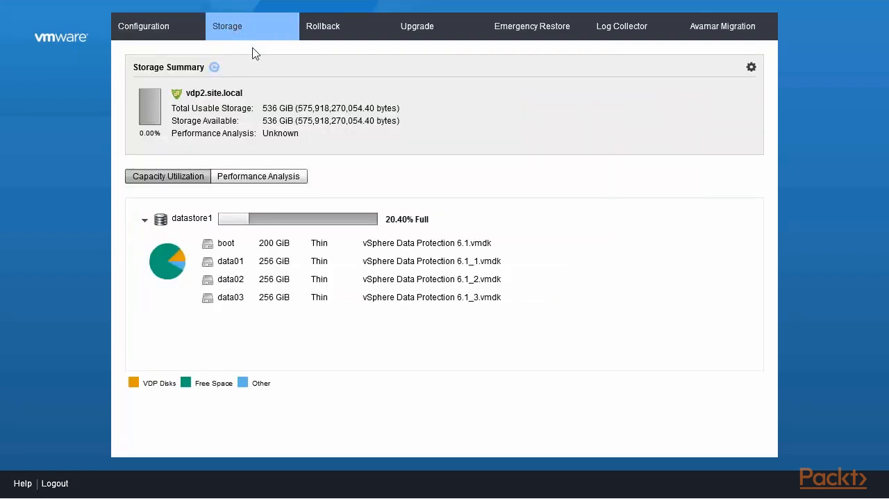
left_click(330, 36)
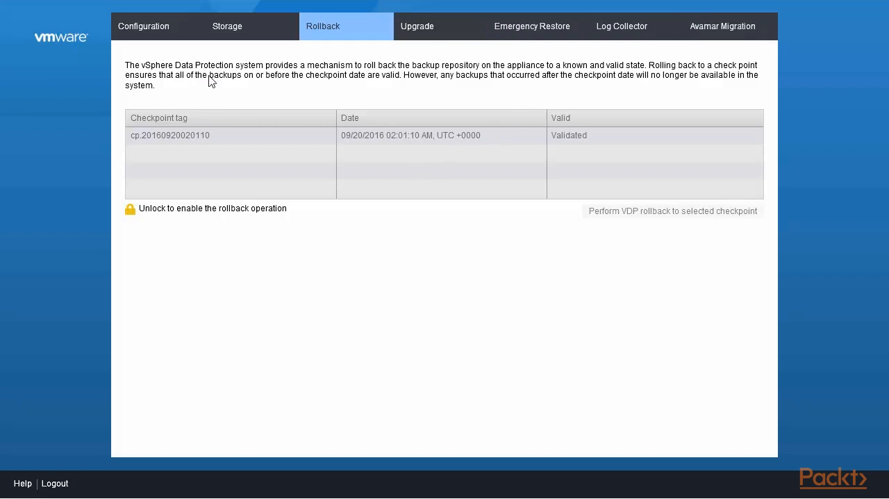
left_click(150, 35)
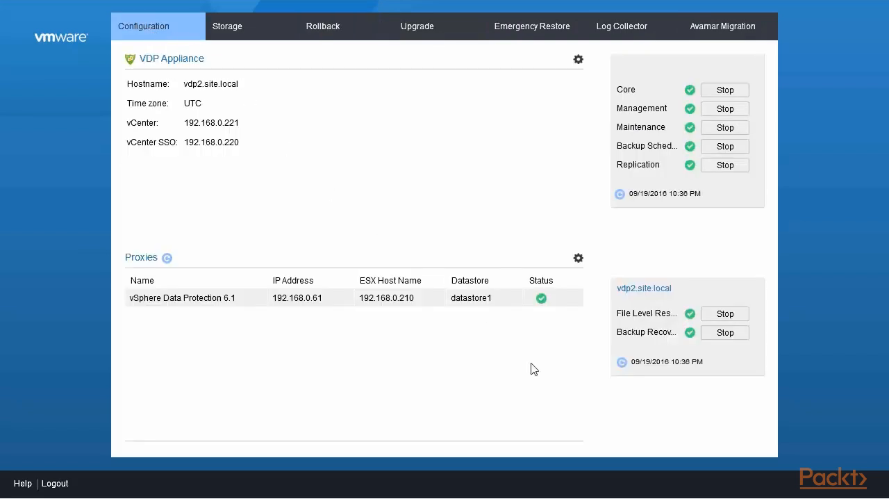
Step: Log out of the configuration utility and connect to the second listed vSphere Data Protection 6.1 appliance in the vSphere Web Client
left_click(55, 483)
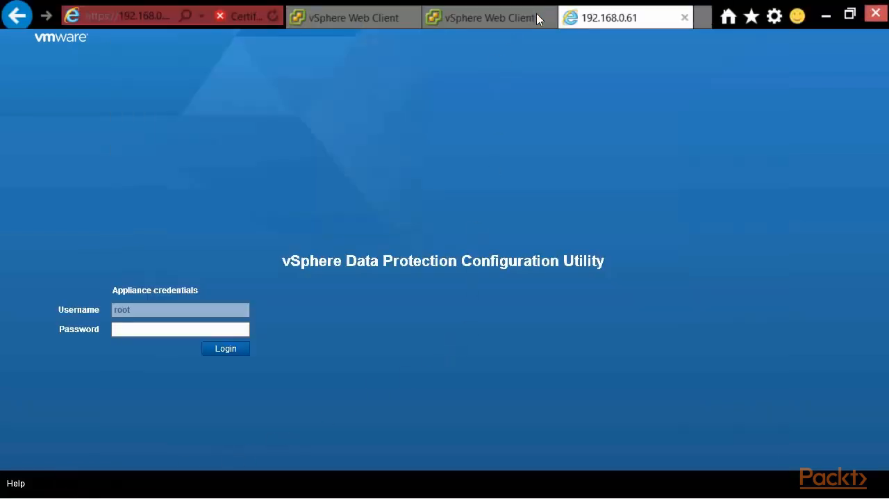
left_click(537, 17)
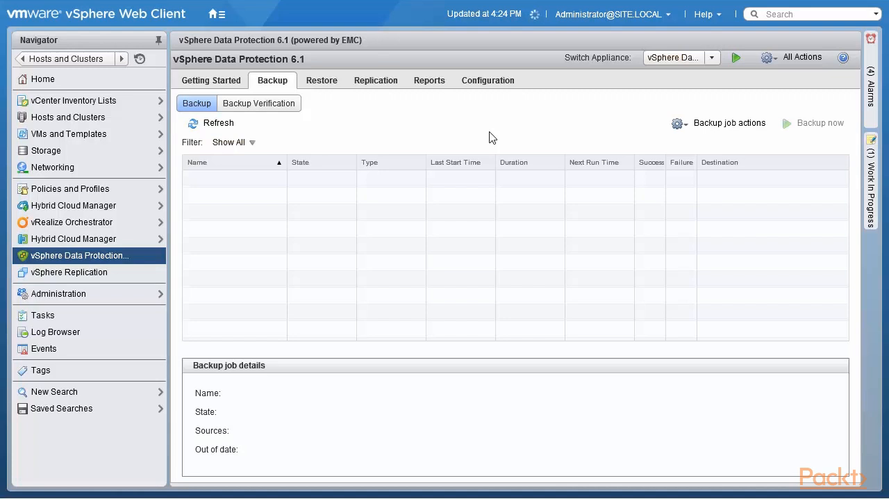
left_click(712, 59)
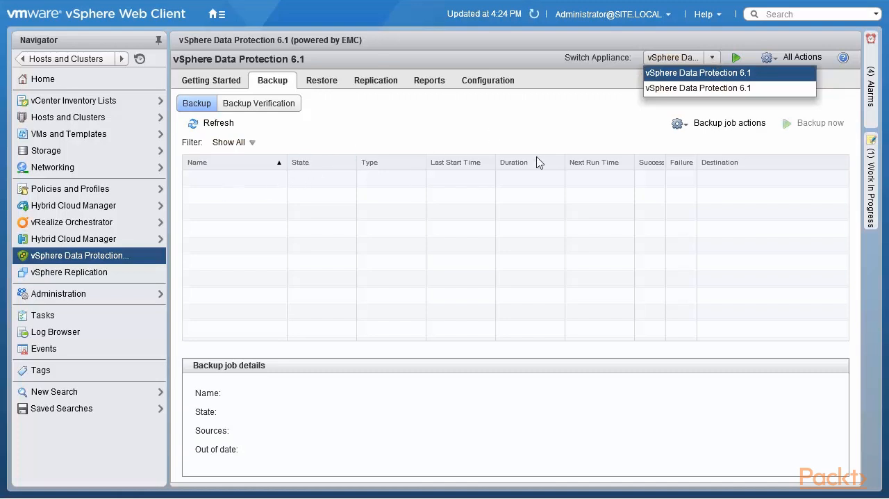
left_click(683, 93)
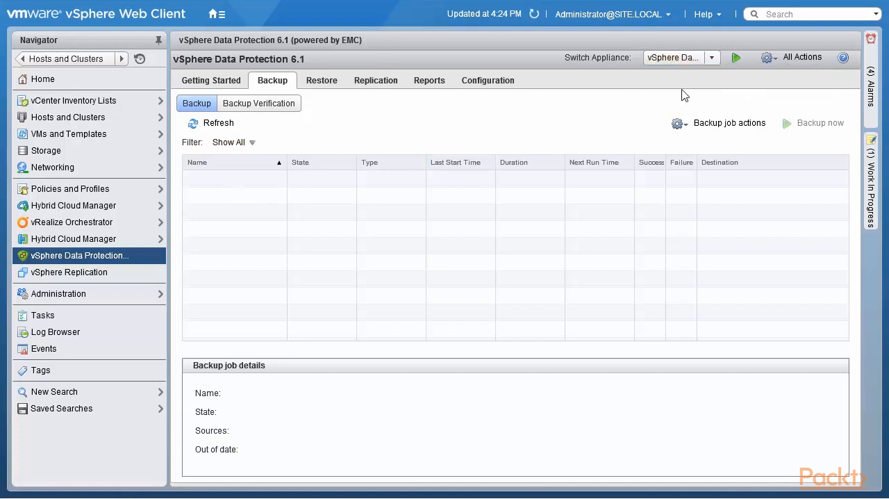
left_click(737, 59)
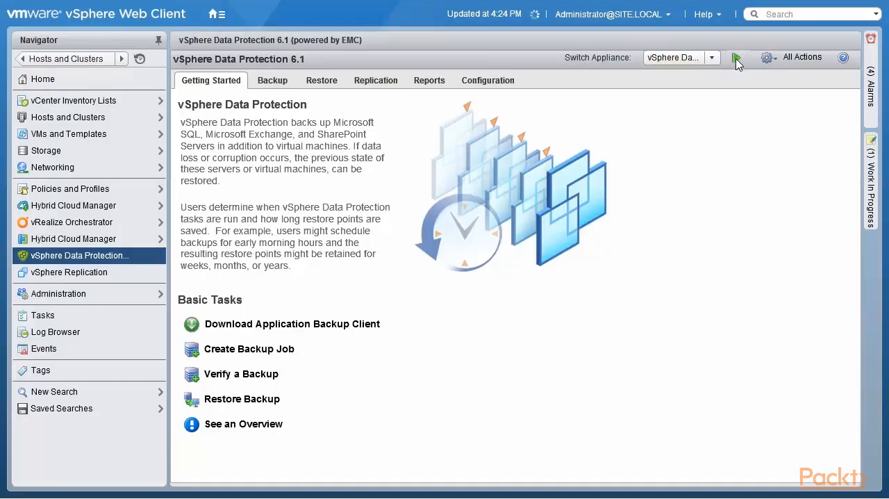
Step: Review the connected appliance's backup jobs and the list of appliances available to switch to
left_click(281, 87)
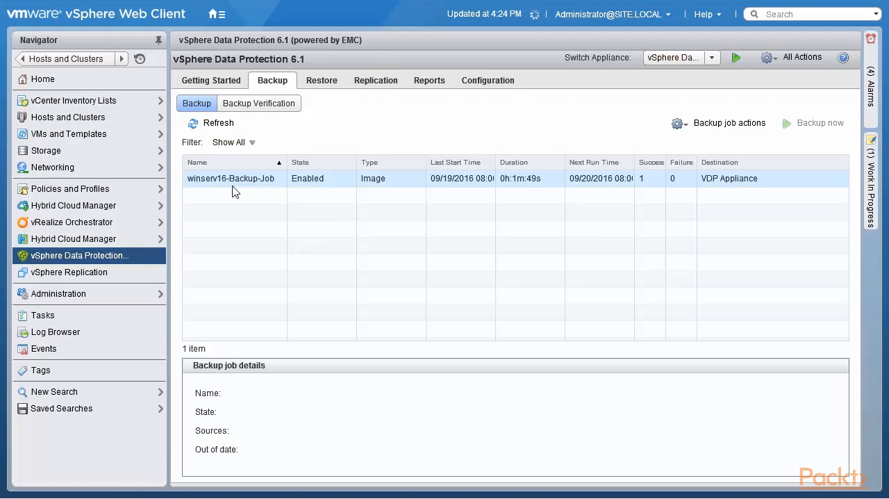
left_click(712, 58)
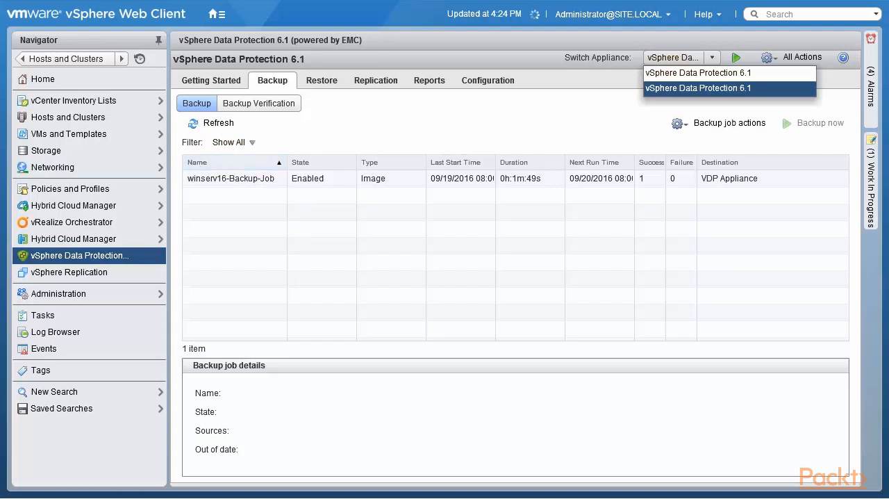
key("Escape")
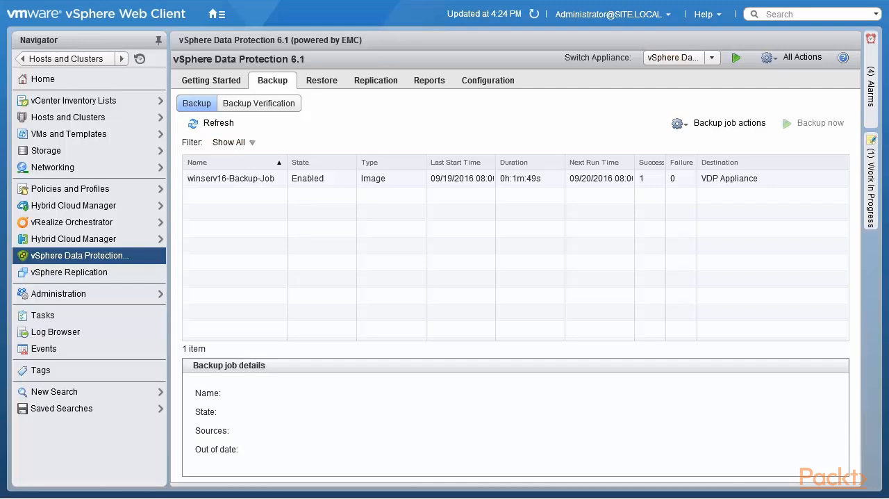
Step: Examine the VMware Tools service restart command and date output in the PuTTY sessions for 192.168.0.220 and 192.168.0.221
left_click_drag(0, 158, 579, 107)
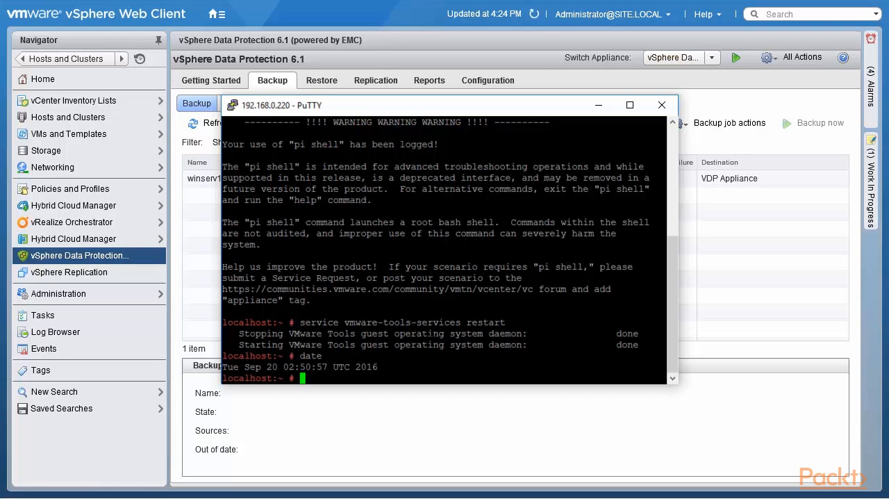
key("alt+Tab")
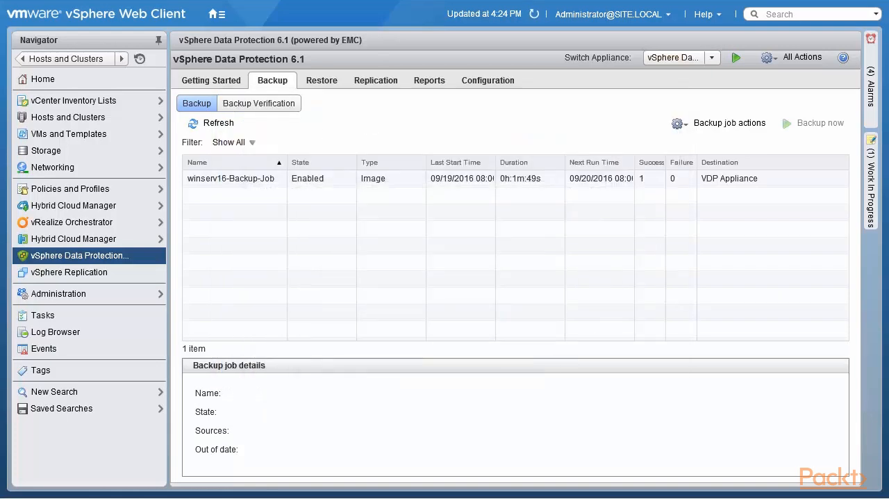
key("alt+Tab")
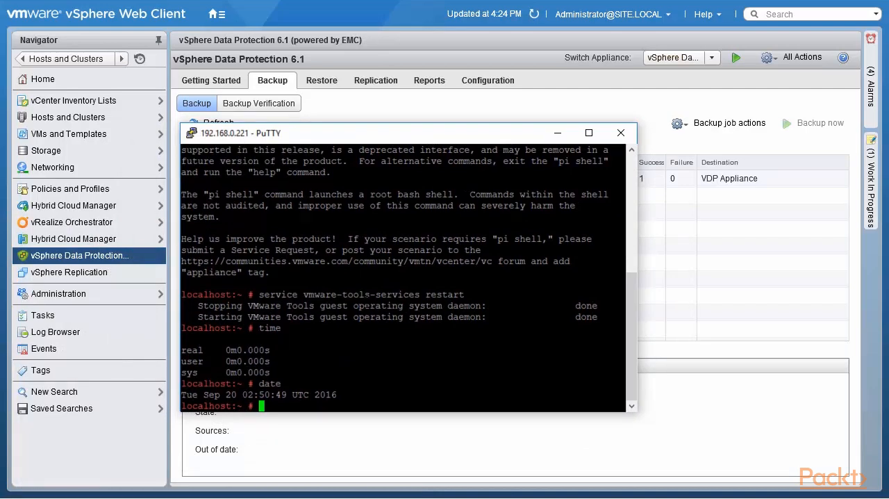
left_click_drag(254, 294, 478, 295)
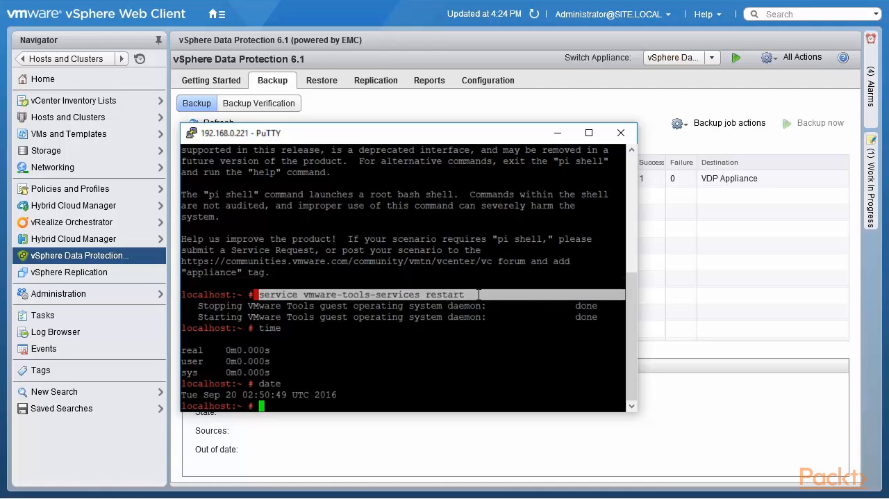
left_click(558, 133)
Step: Switch to the vSphere Data Protection virtual machine console and examine its VMware Tools restart and date output
mouse_move(592, 5)
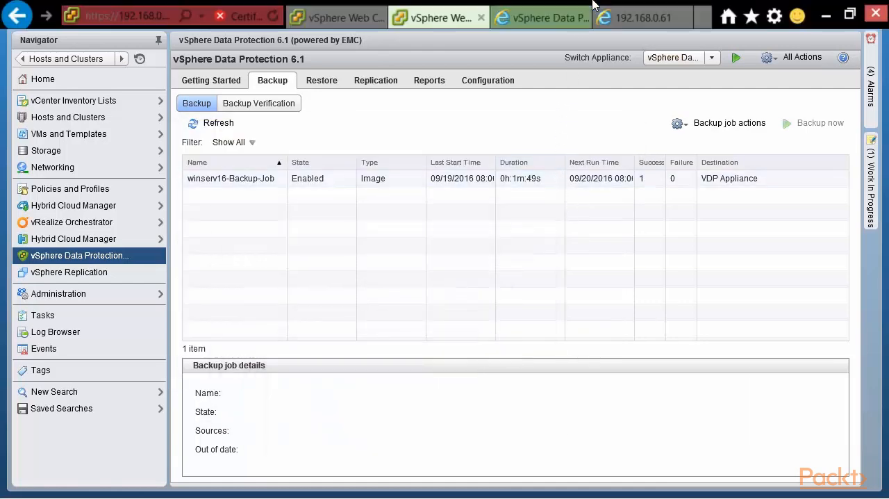
left_click(623, 19)
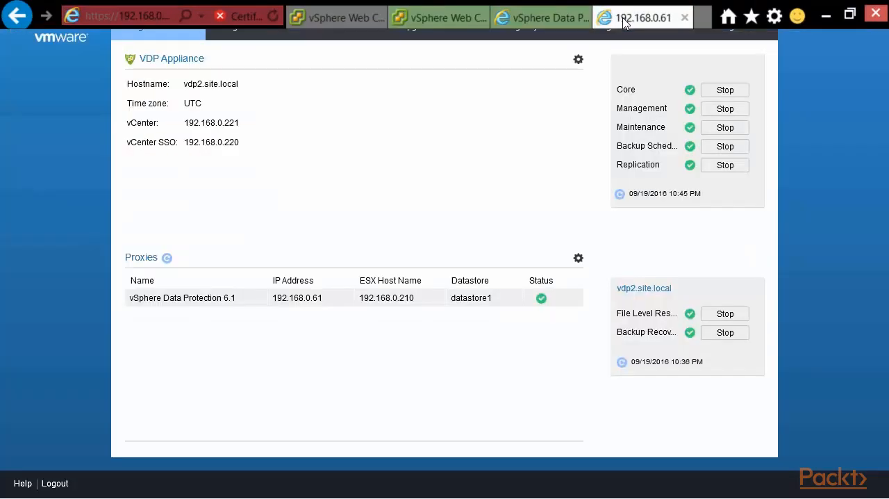
left_click(559, 19)
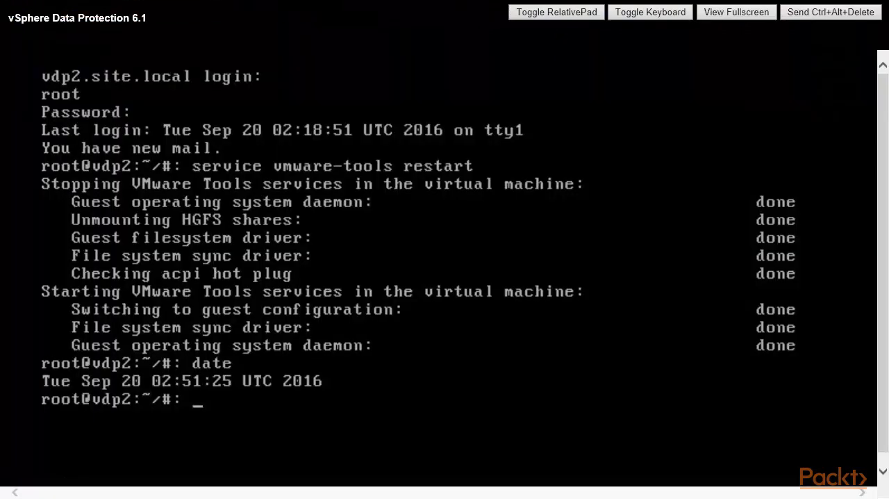